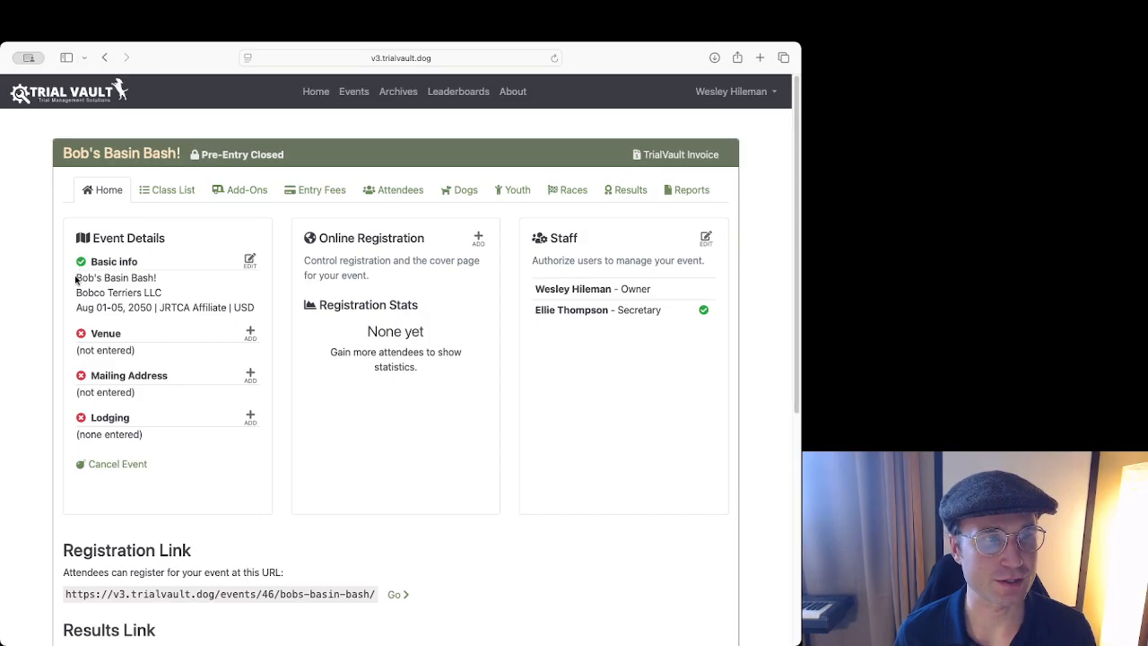
Review the event's basic info: name, host organization, dates, affiliation and currency.
drag(77, 278, 183, 275)
drag(76, 285, 197, 295)
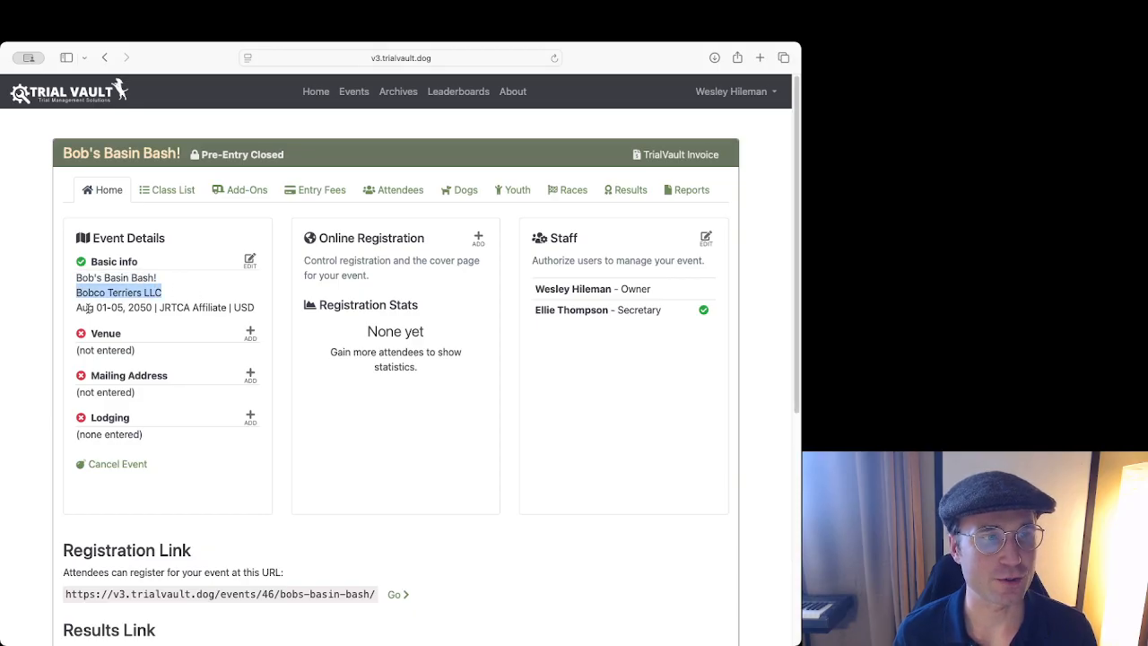
drag(78, 307, 213, 312)
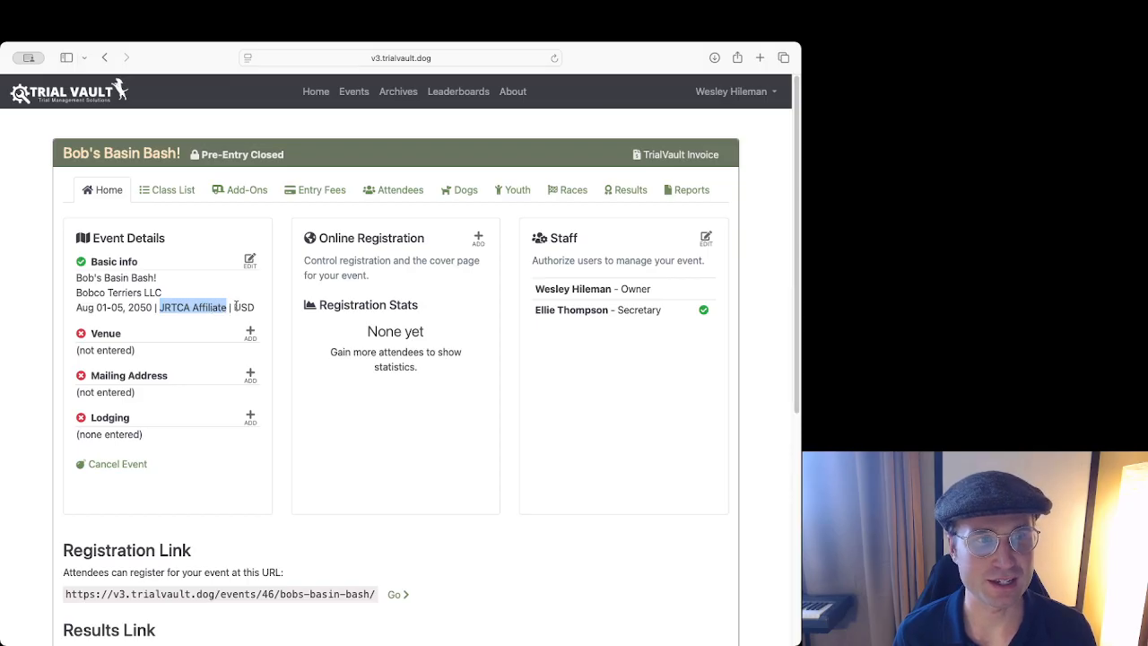
double_click(239, 307)
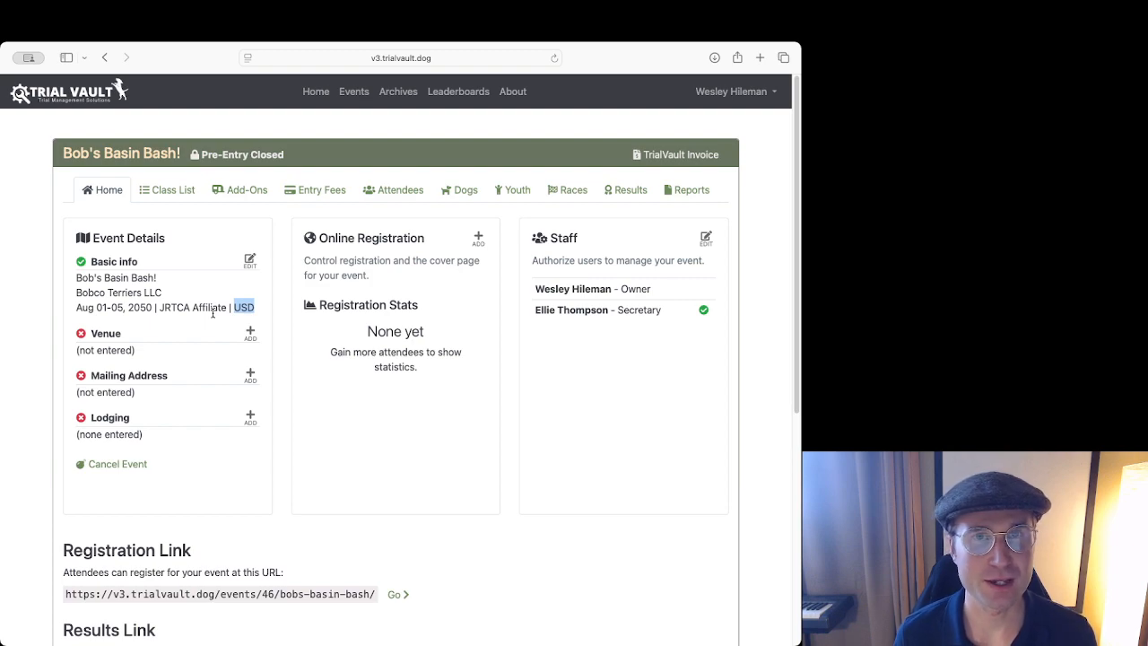
click(203, 323)
scroll(228, 308, down, 1)
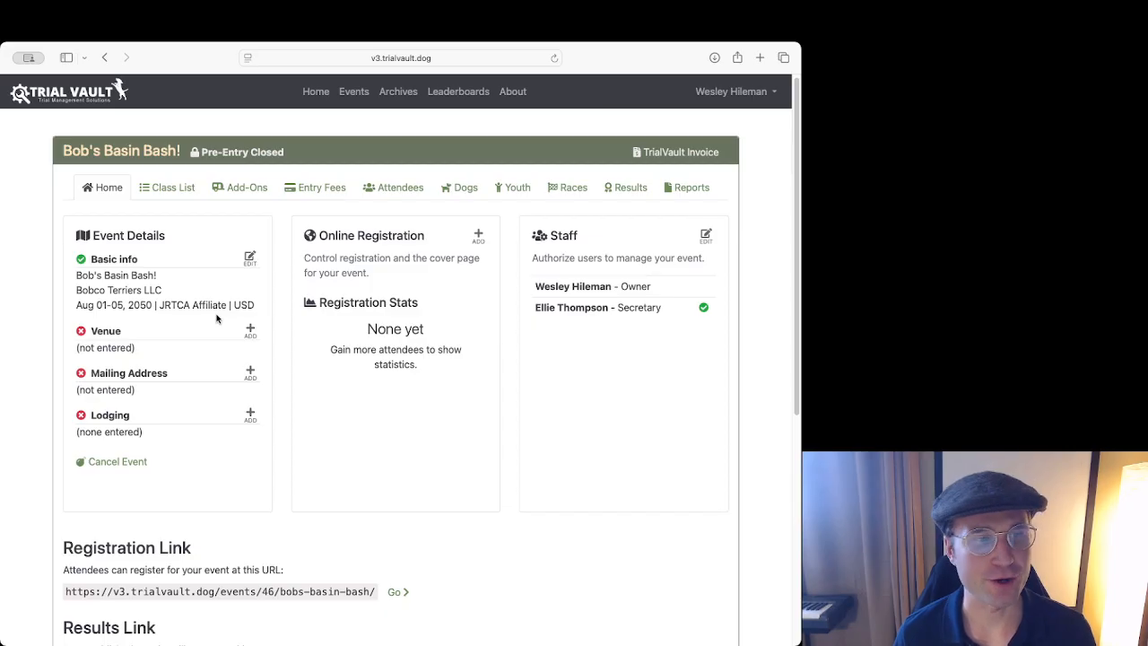
Start adding a venue to the event and name it "El Paso Fairgrounds".
click(252, 331)
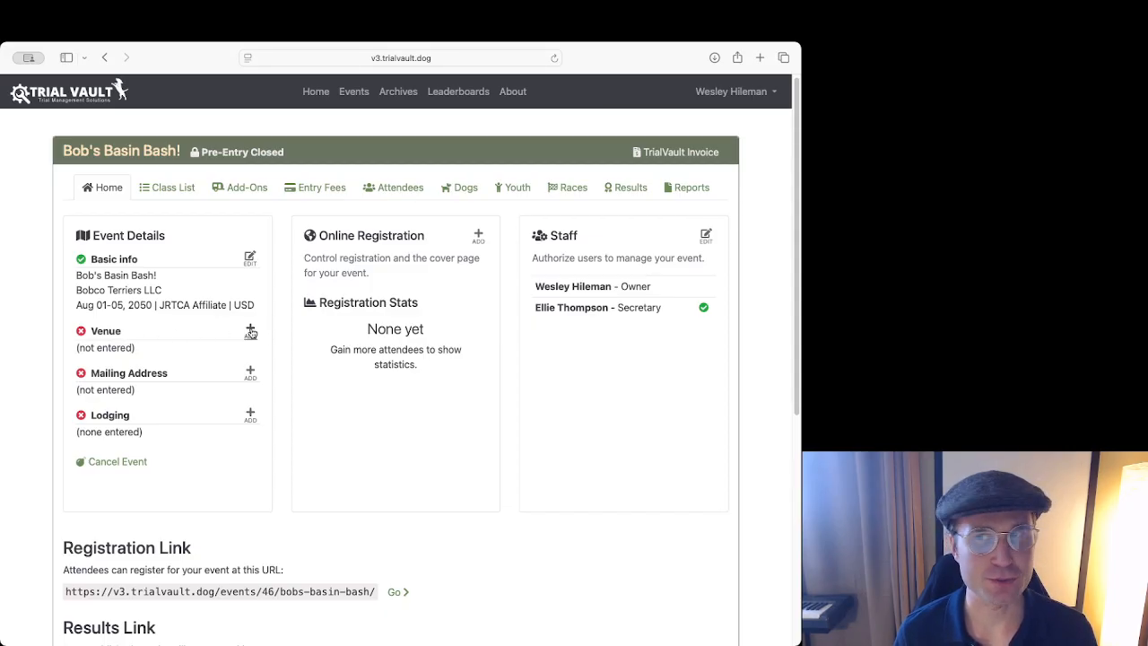
click(106, 305)
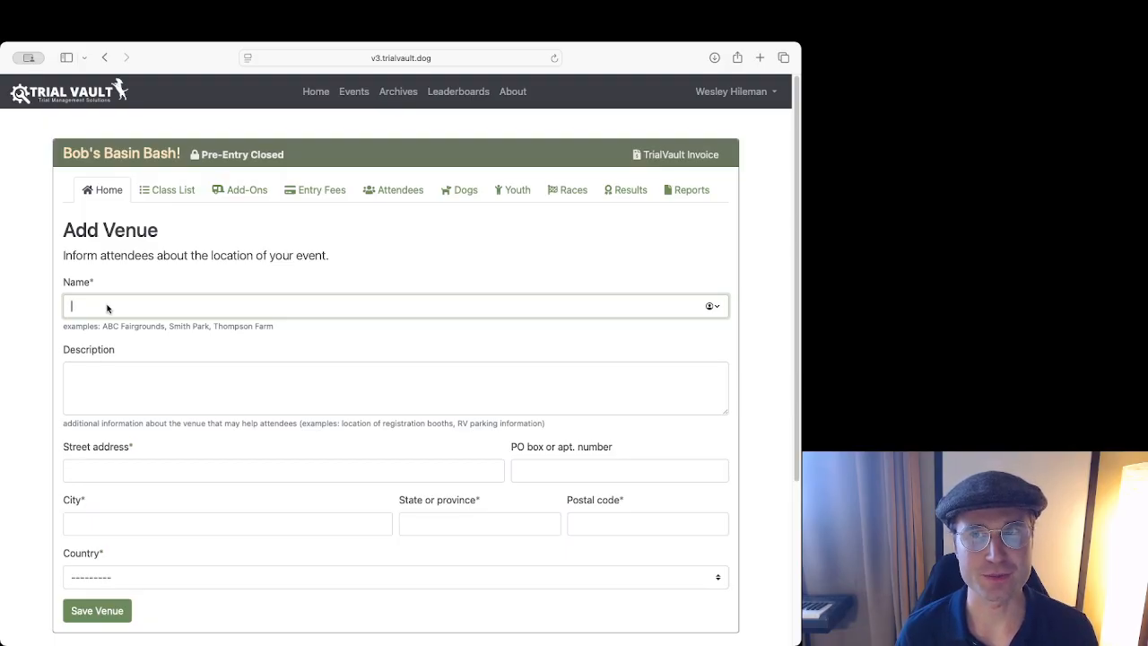
text(El Paso)
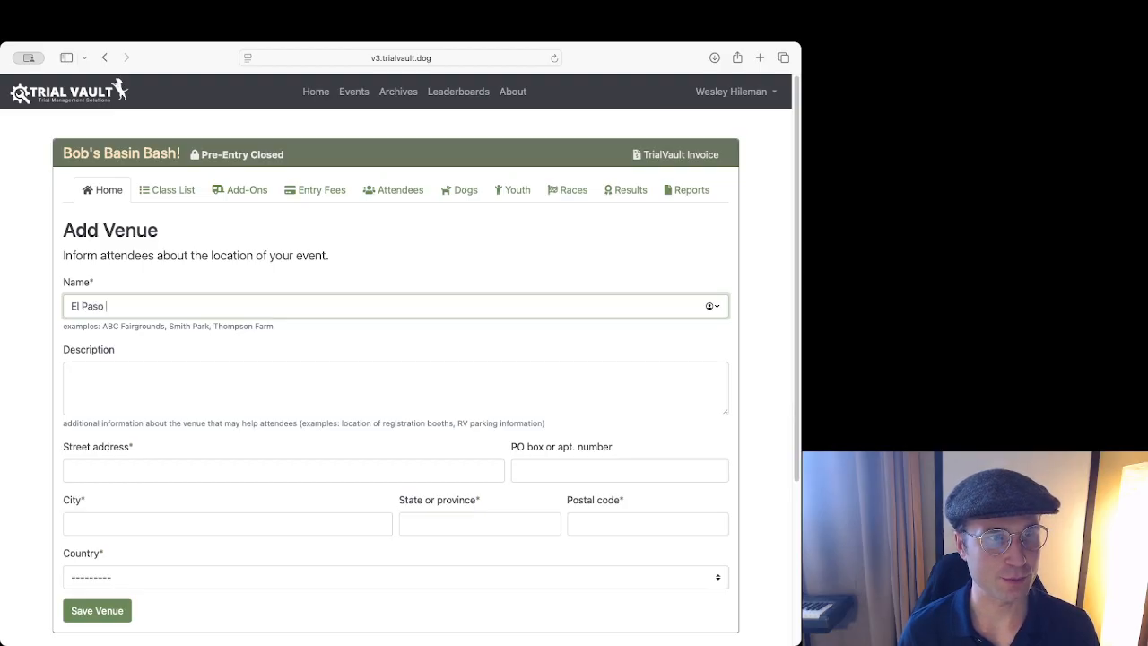
text( Fairg)
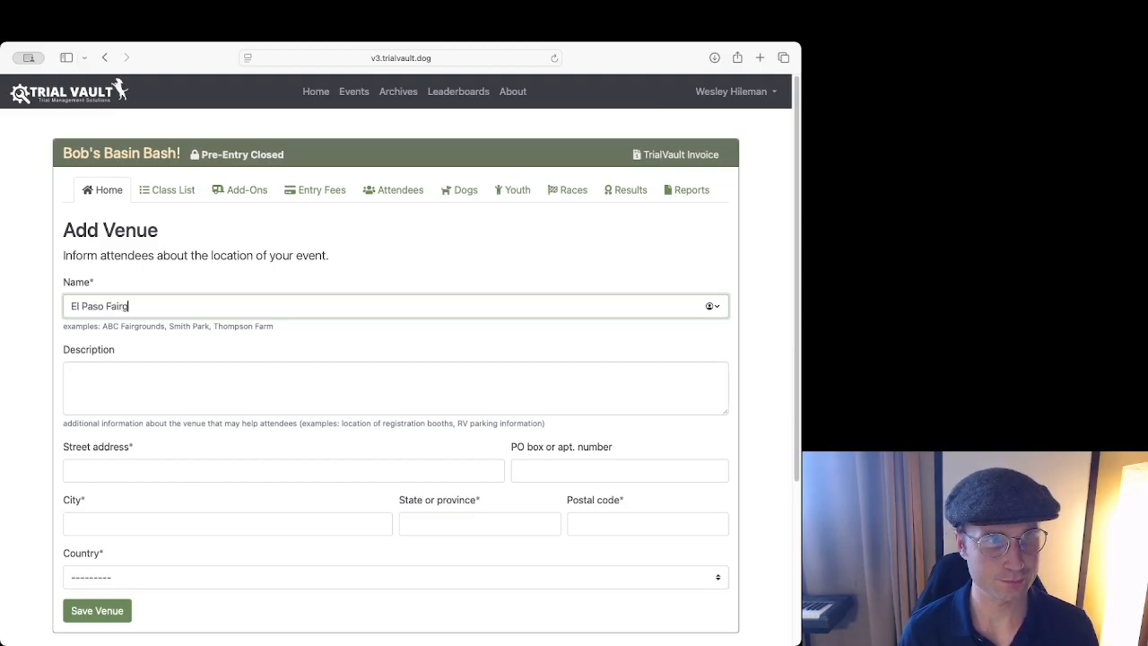
text(rounds)
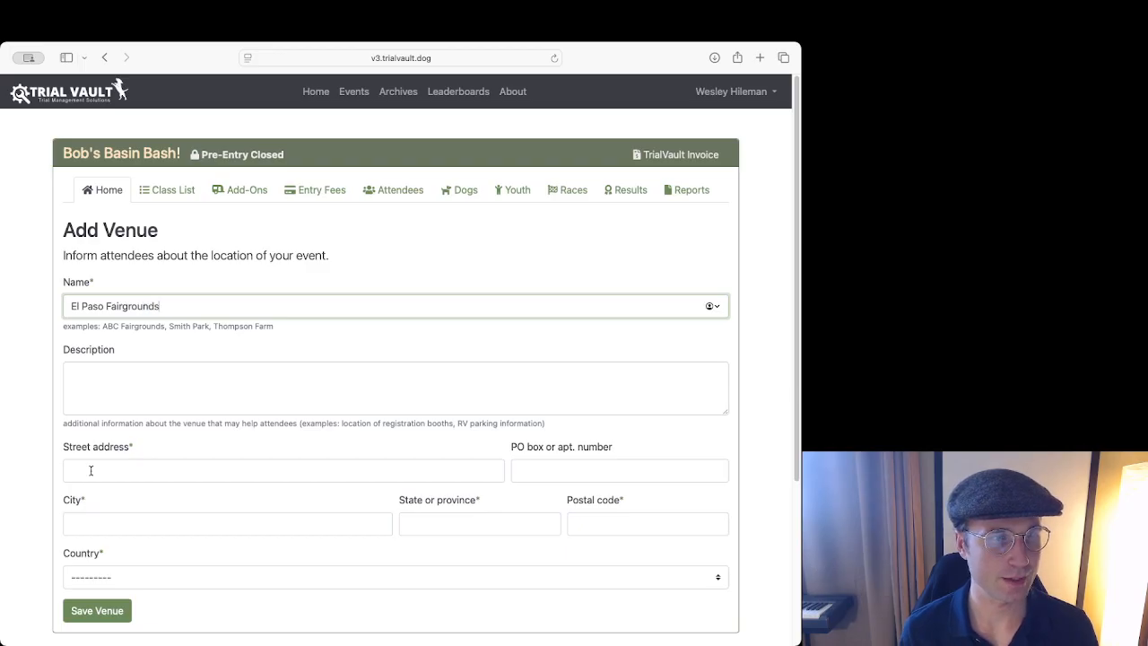
Fill in the venue's street address, city, state and postal code, choose the United States as country, and save the venue.
click(91, 470)
text(3)
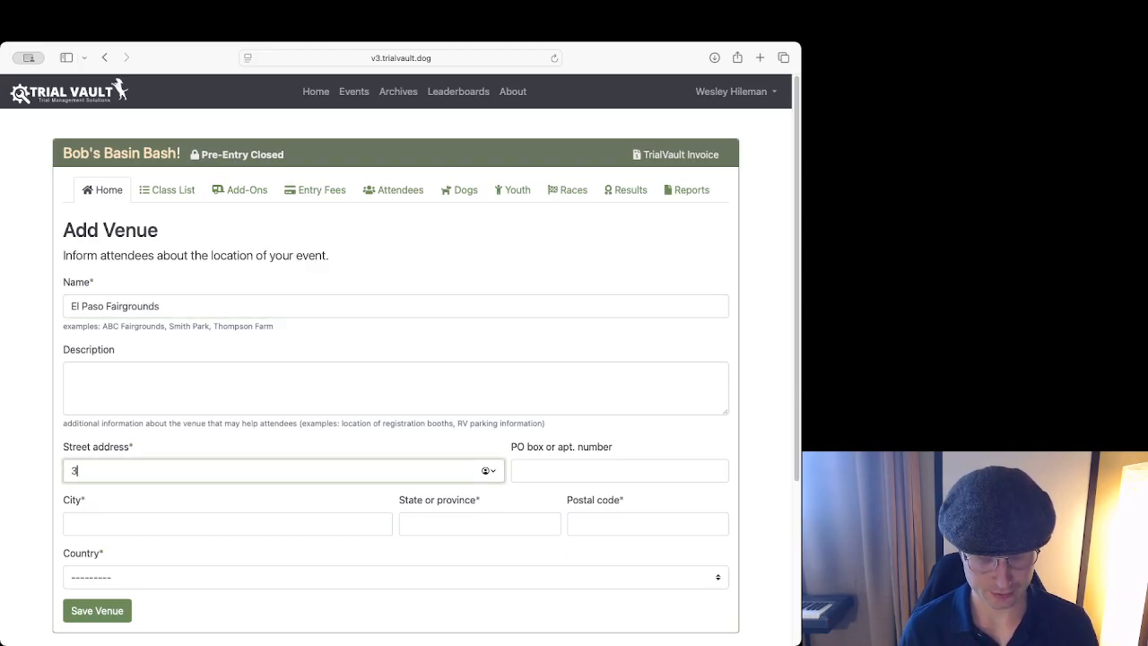
text(66 10th St)
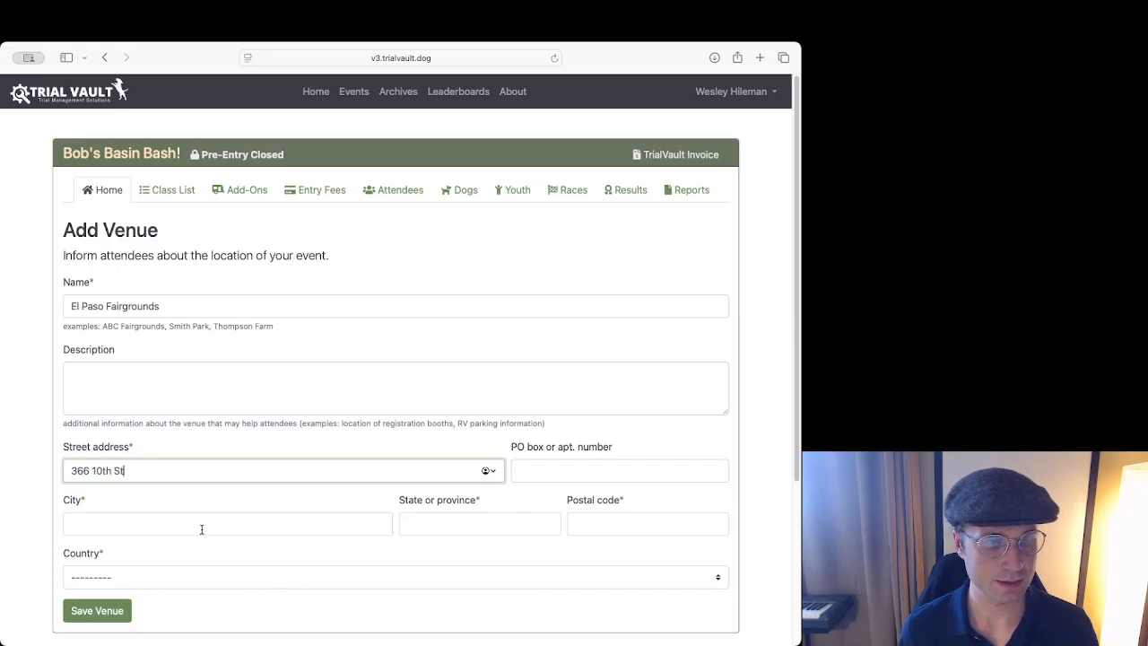
click(274, 526)
text(Calhan)
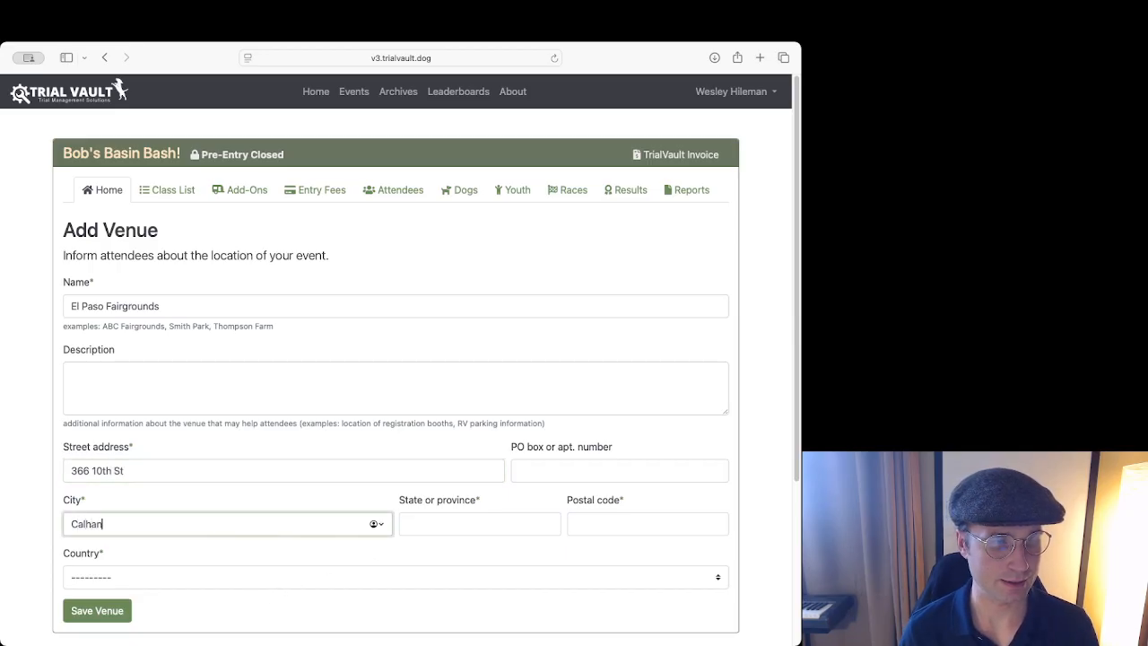
key(Tab)
text(CO)
key(Tab)
text(80808)
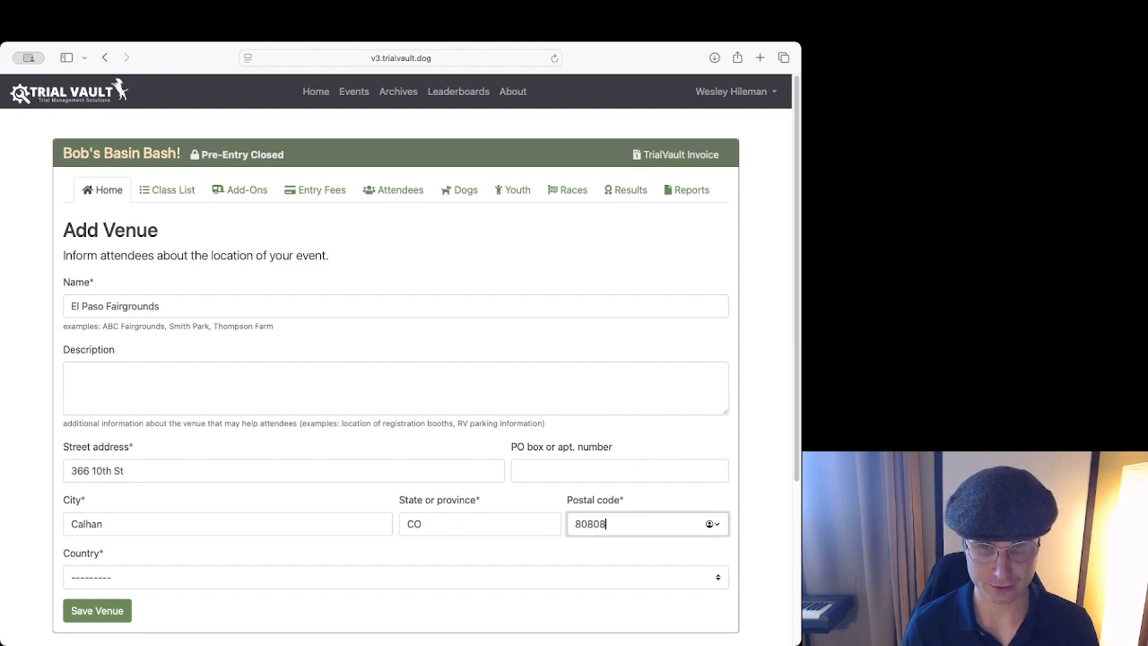
click(99, 577)
click(113, 588)
click(125, 611)
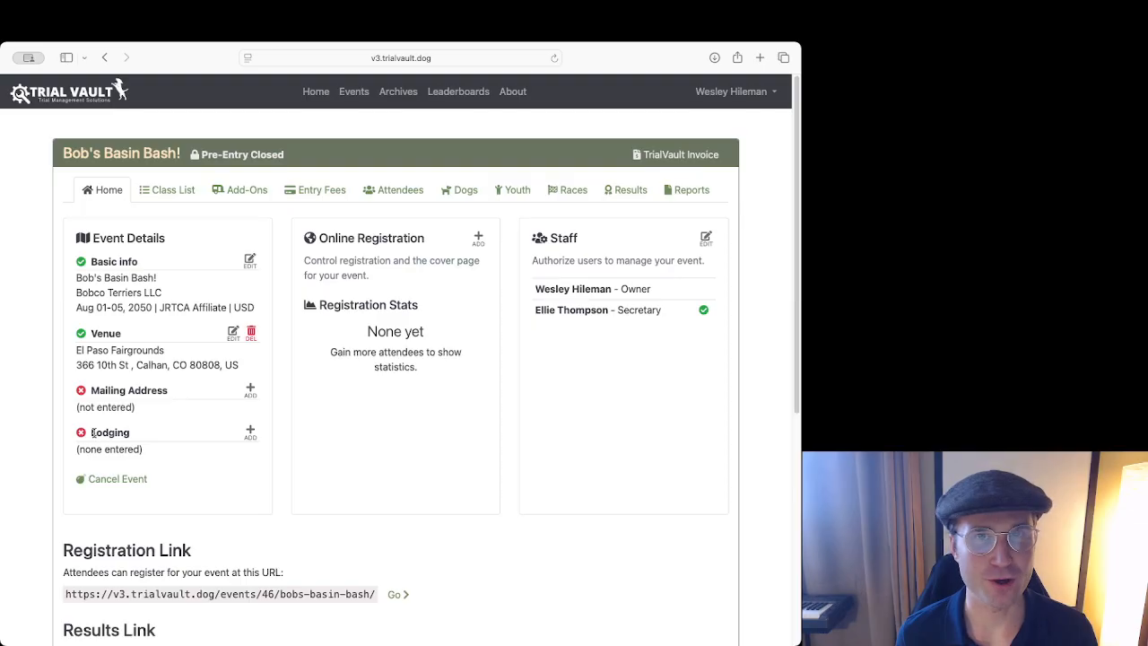
View the blank lodging form, return to the event overview without adding a lodge, and look at the Online Registration section.
click(253, 431)
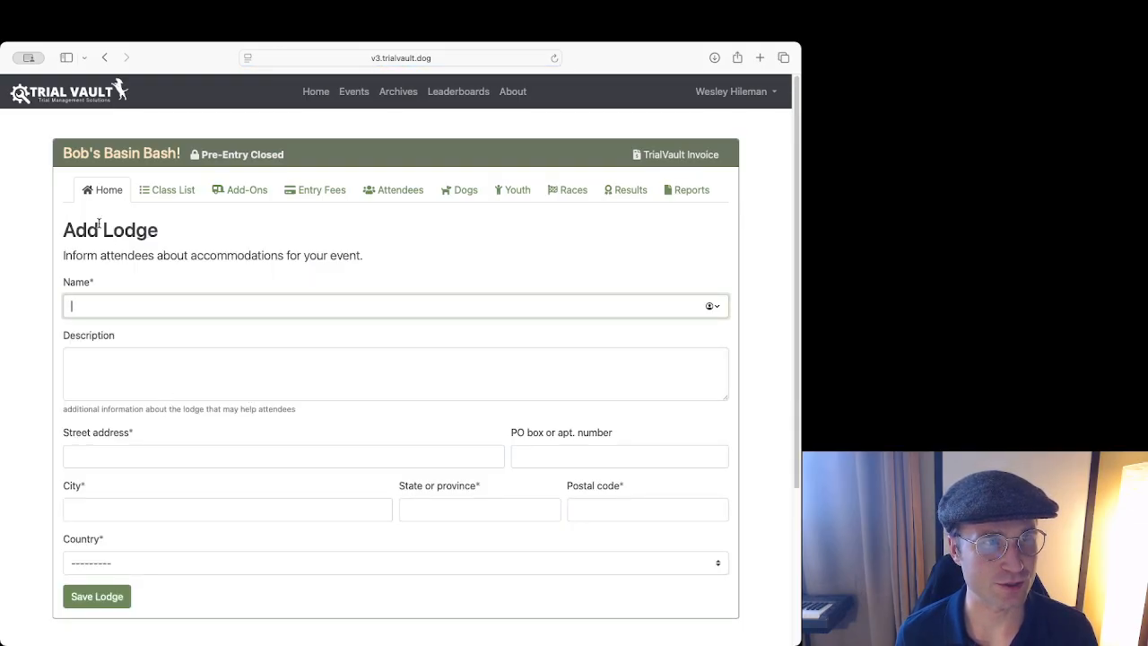
click(104, 57)
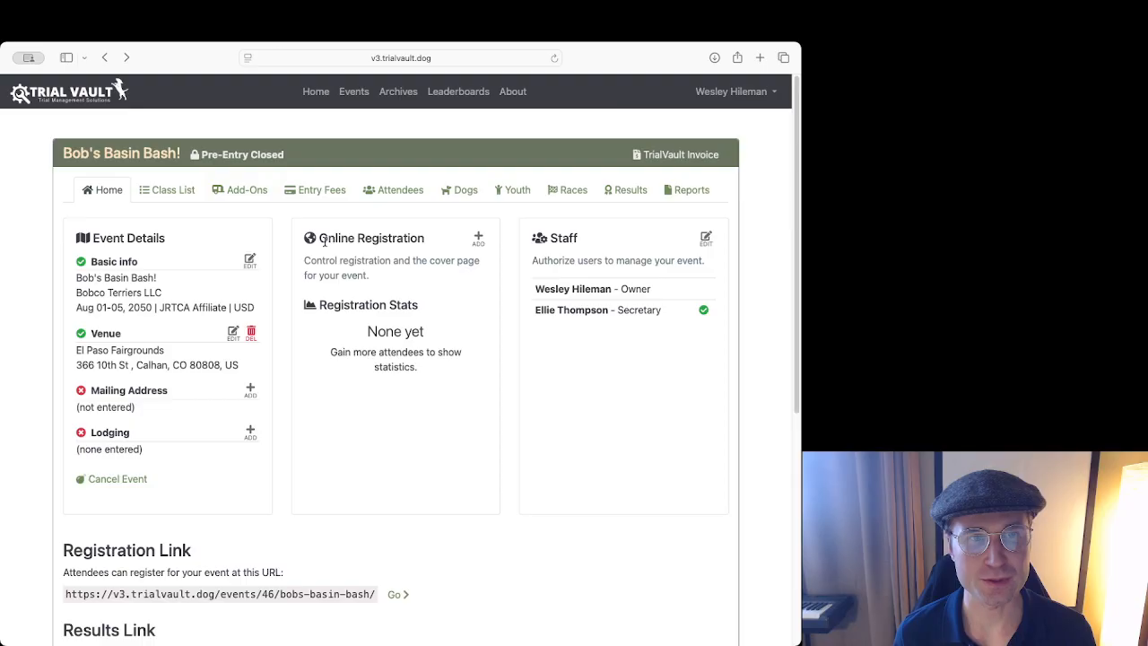
drag(320, 239, 464, 231)
click(446, 240)
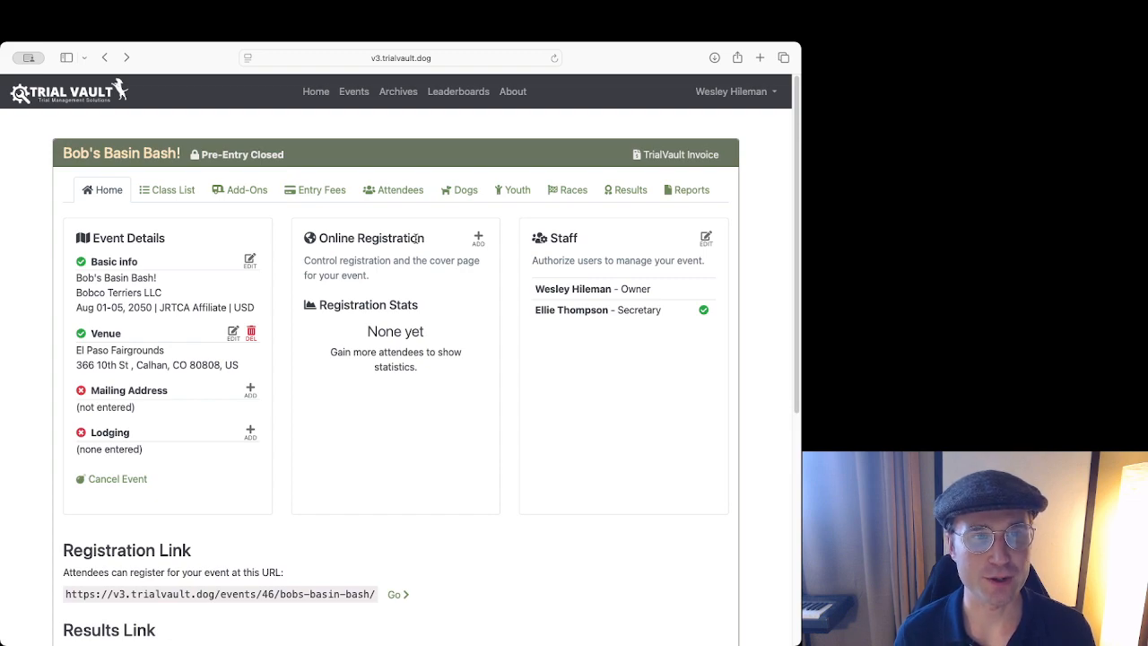
Open the online registration configuration and examine its access control settings for cover page visibility and opening registration.
click(479, 240)
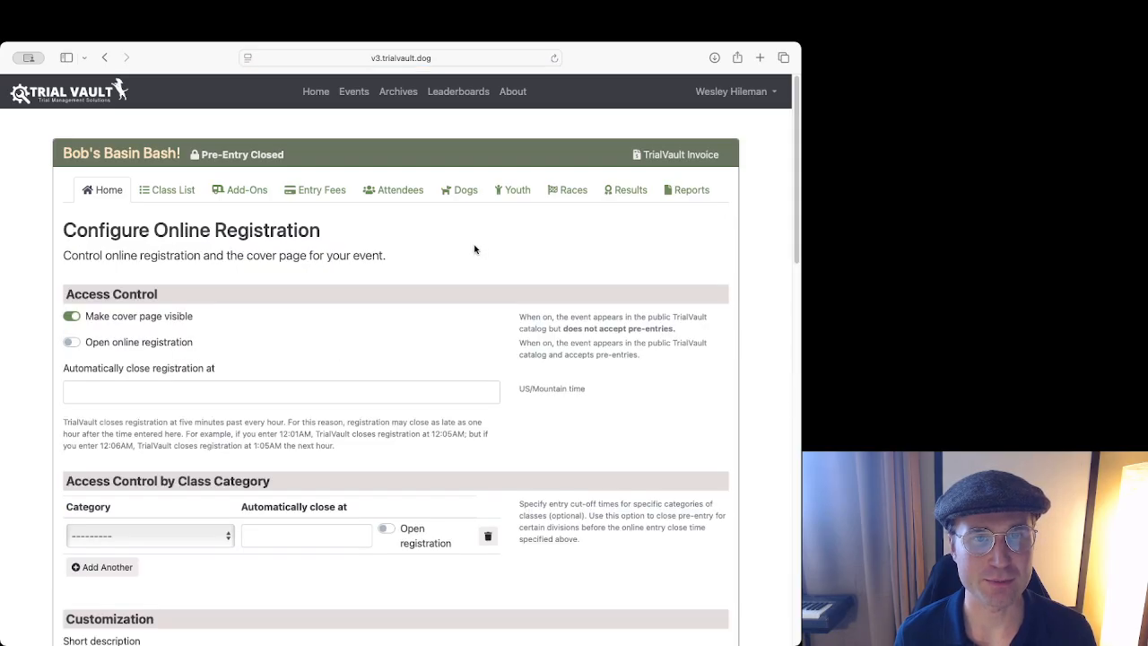
scroll(154, 287, down, 1)
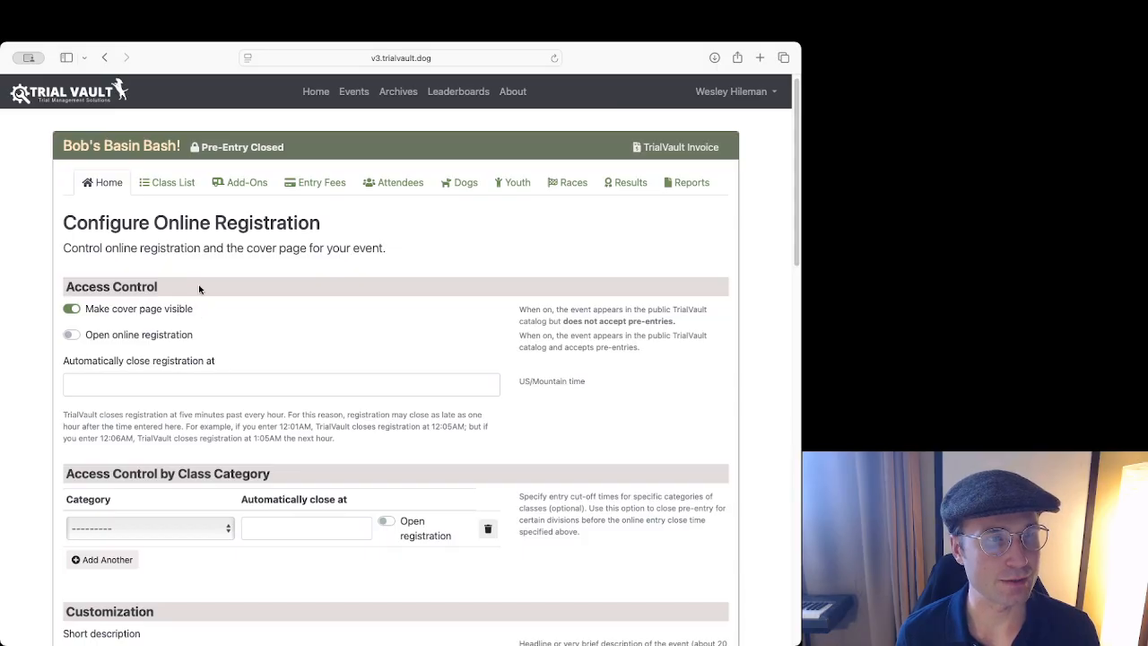
scroll(195, 311, down, 1)
drag(86, 304, 196, 306)
click(197, 306)
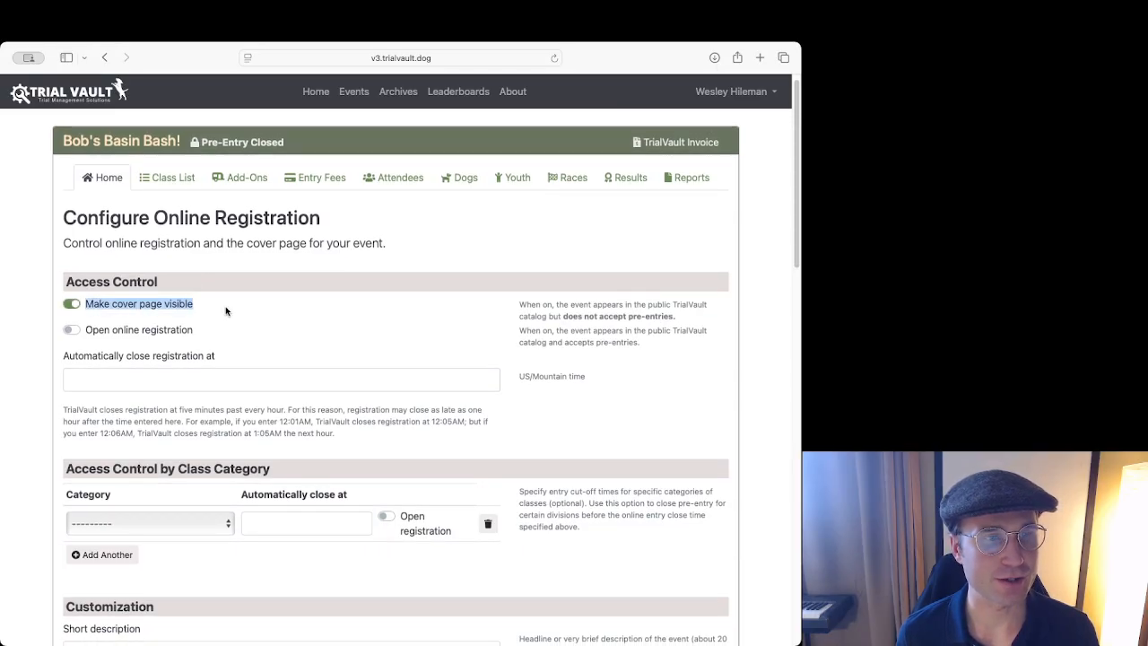
scroll(135, 332, down, 1)
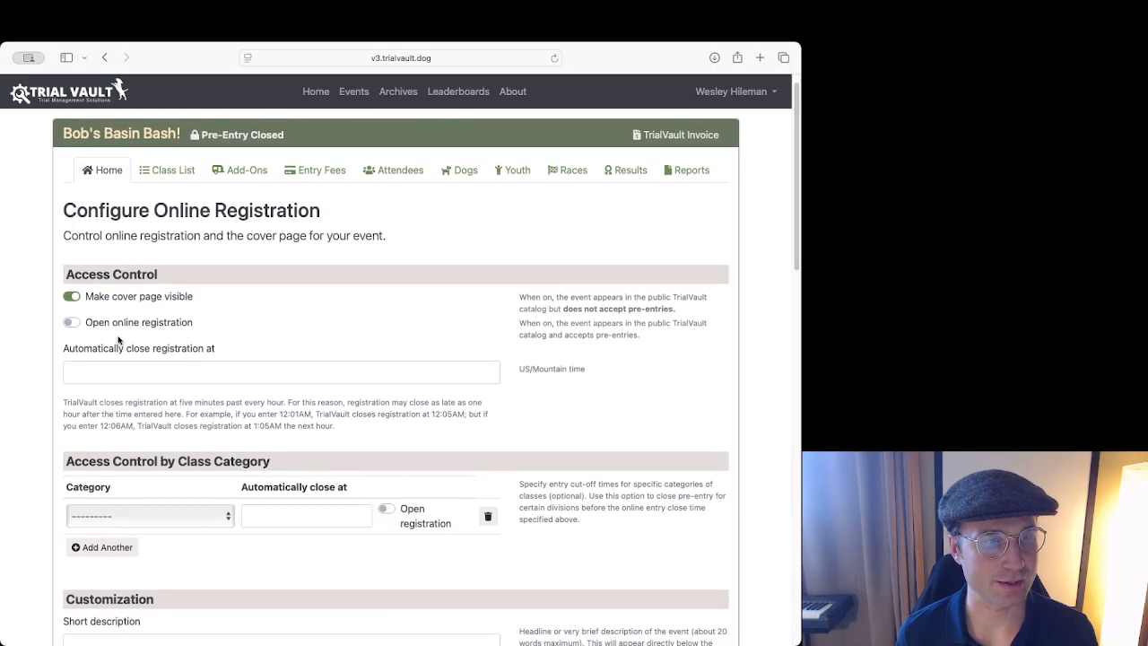
scroll(115, 324, down, 1)
scroll(192, 319, down, 1)
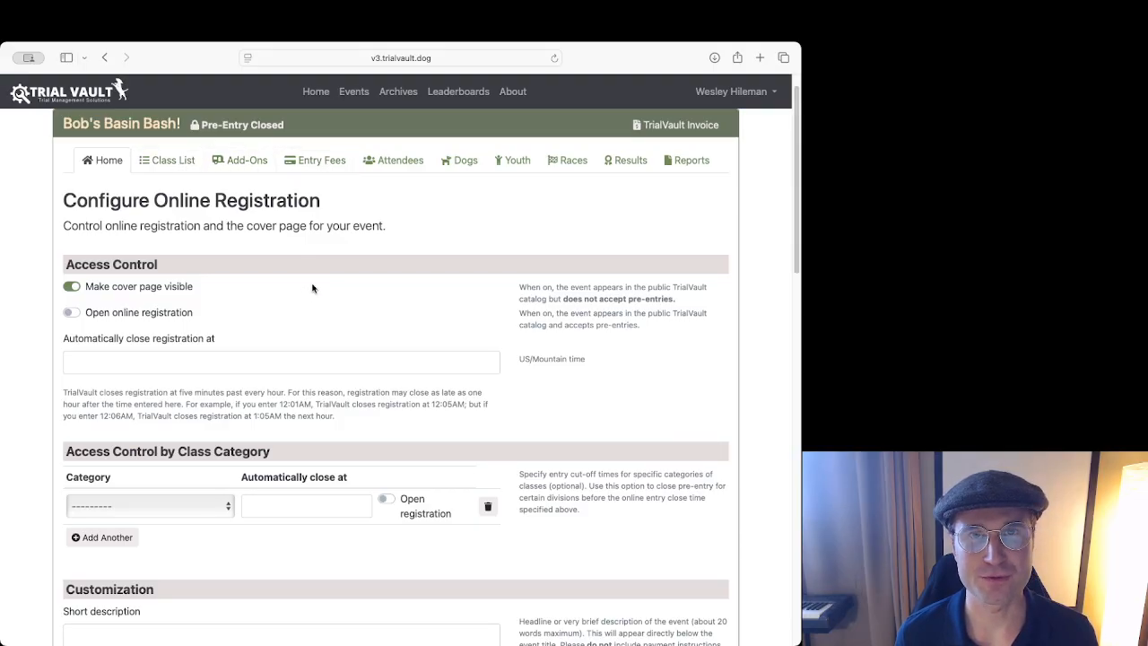
scroll(295, 269, down, 1)
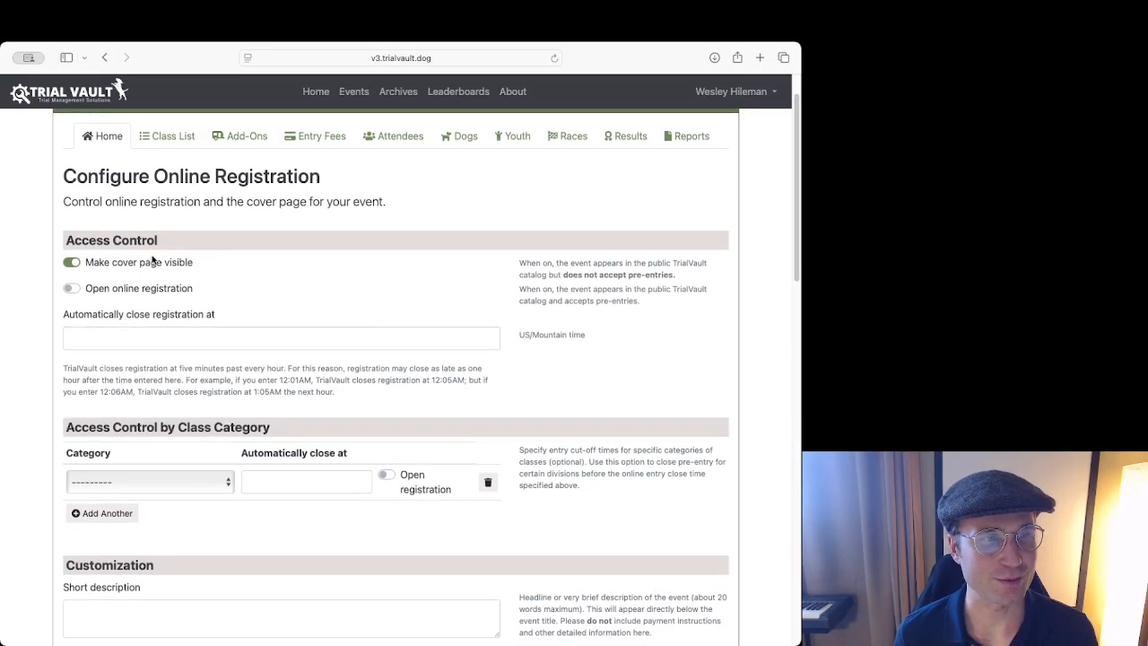
Find the Customization section of the registration settings and place the cursor in the short description.
scroll(295, 251, down, 5)
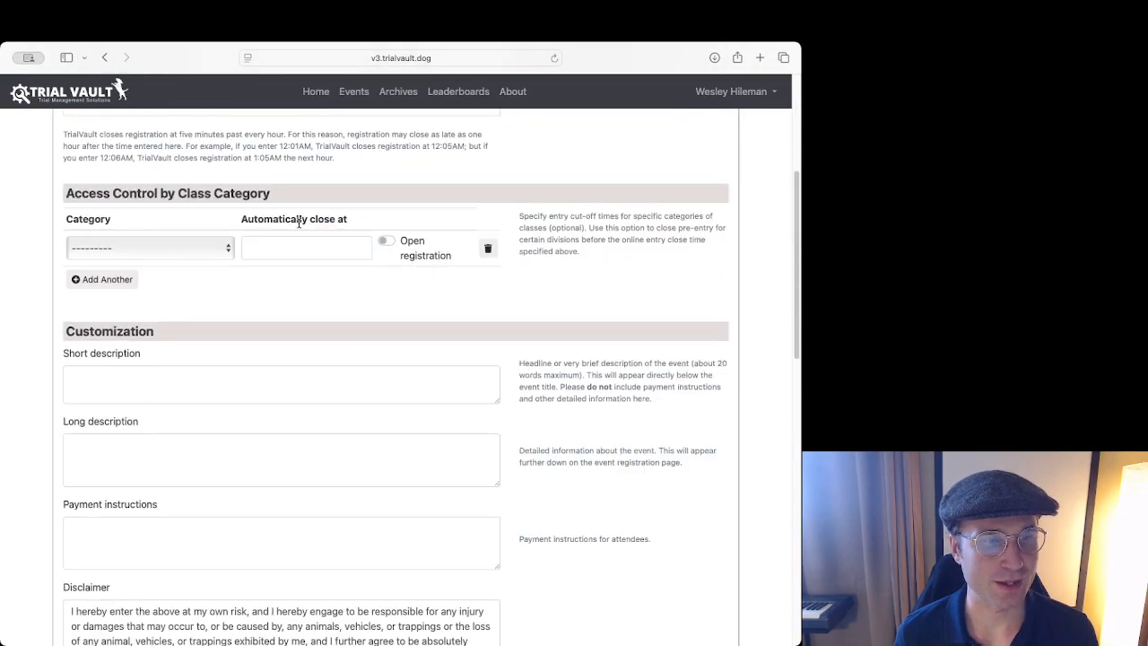
scroll(299, 224, down, 1)
click(163, 338)
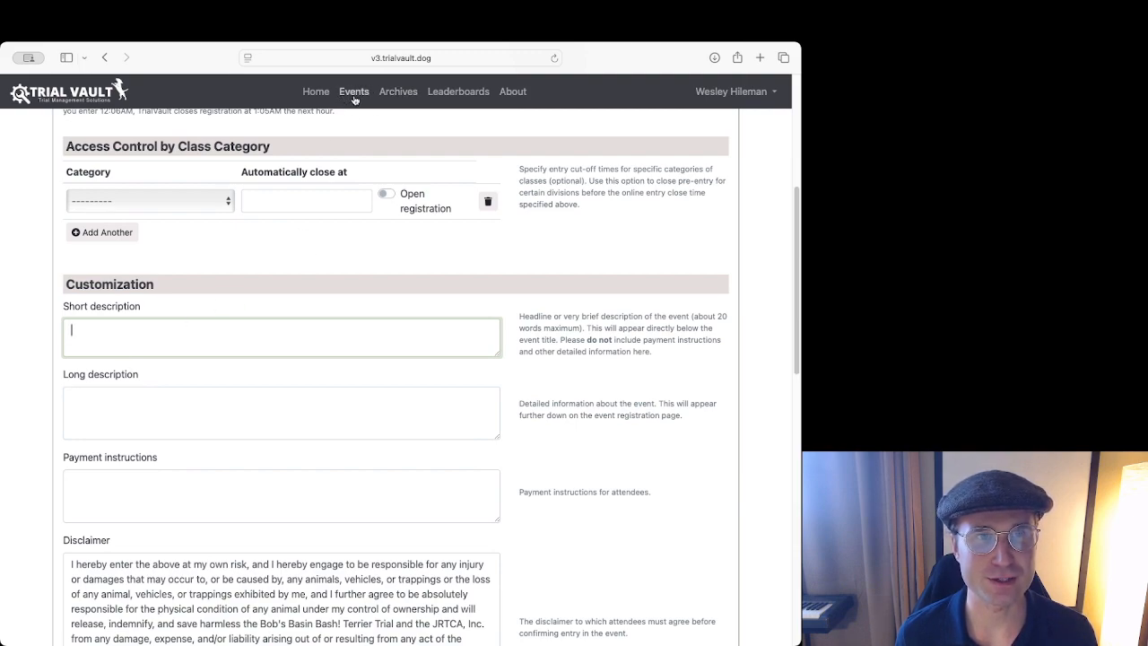
Open the event catalog in a separate tab and examine the short descriptions on the Dogwood, Midwest and Ruckus in the Rockies events.
right_click(355, 95)
click(379, 102)
click(664, 80)
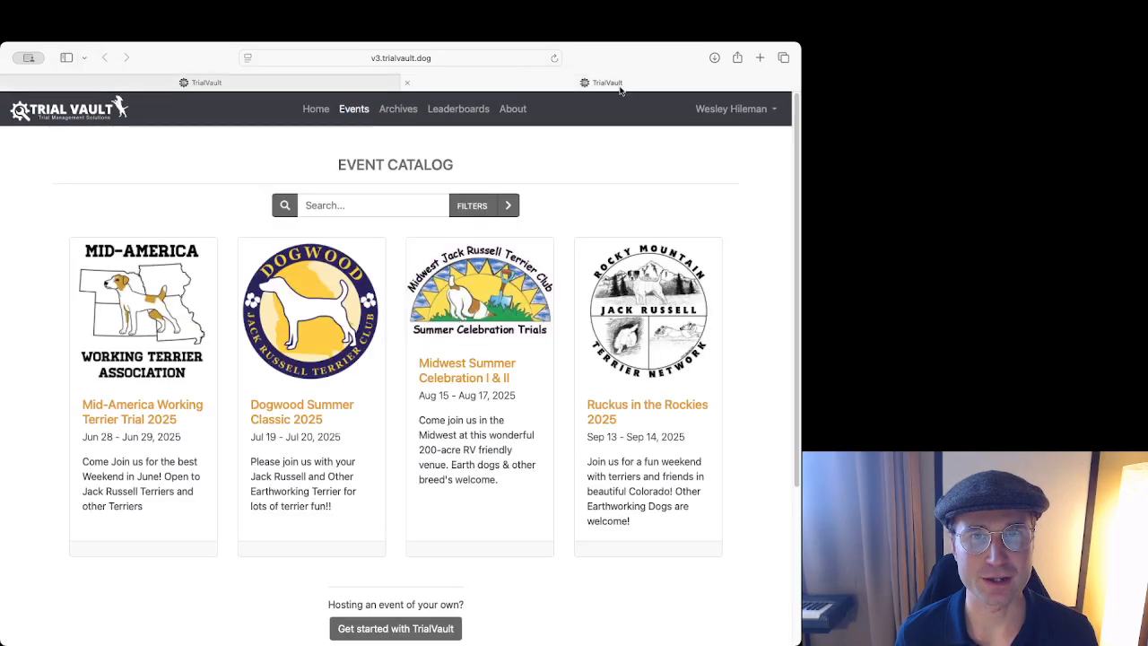
scroll(340, 273, down, 1)
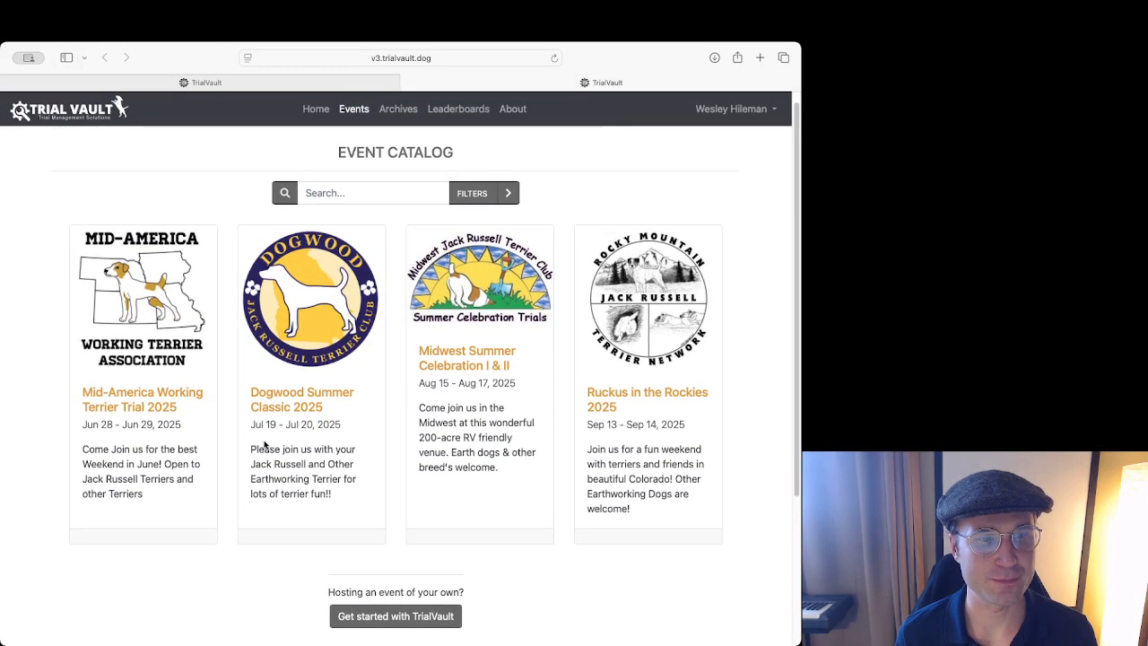
drag(248, 450, 359, 494)
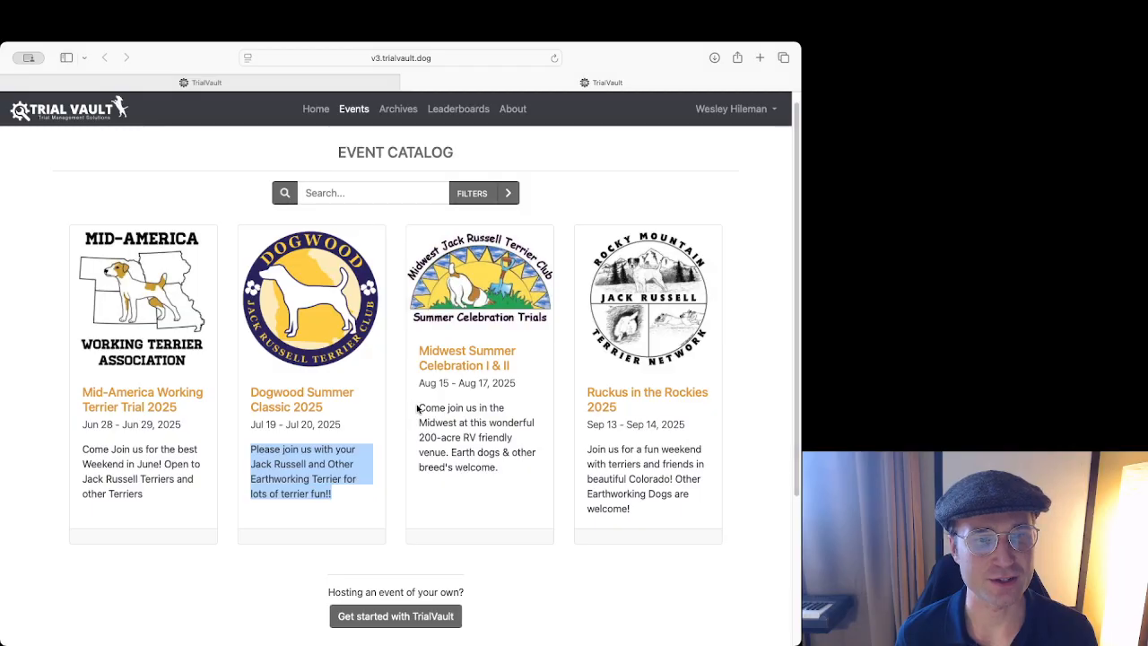
drag(418, 408, 517, 473)
drag(588, 448, 690, 515)
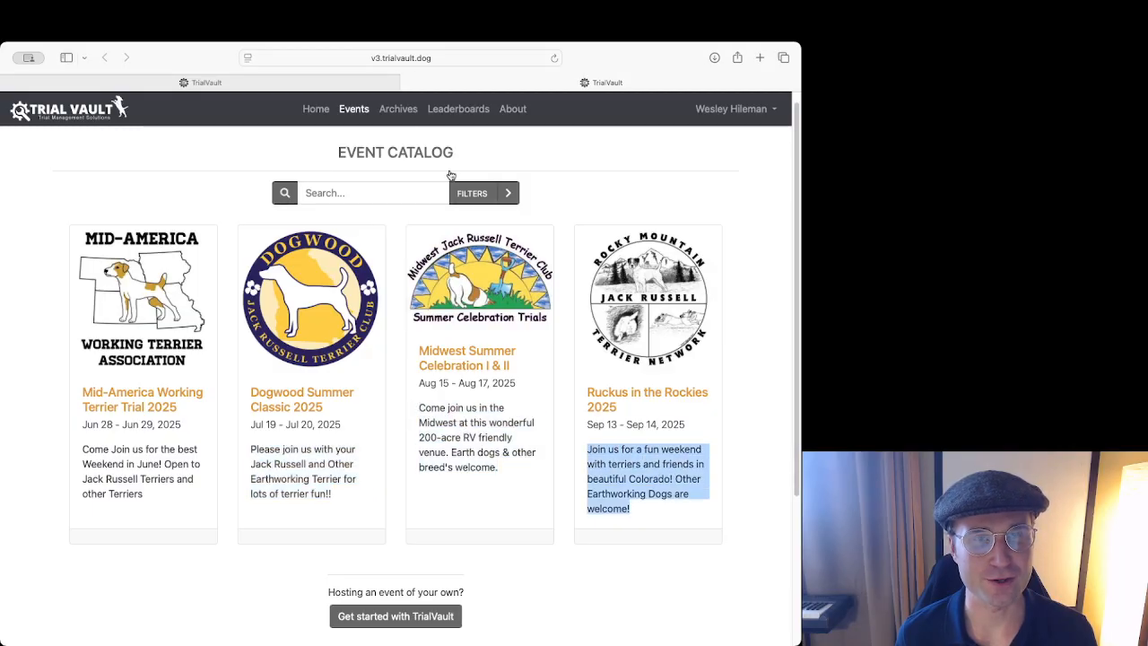
Return to the registration configuration, check the short description field, and place the cursor in the long description.
click(352, 81)
click(136, 357)
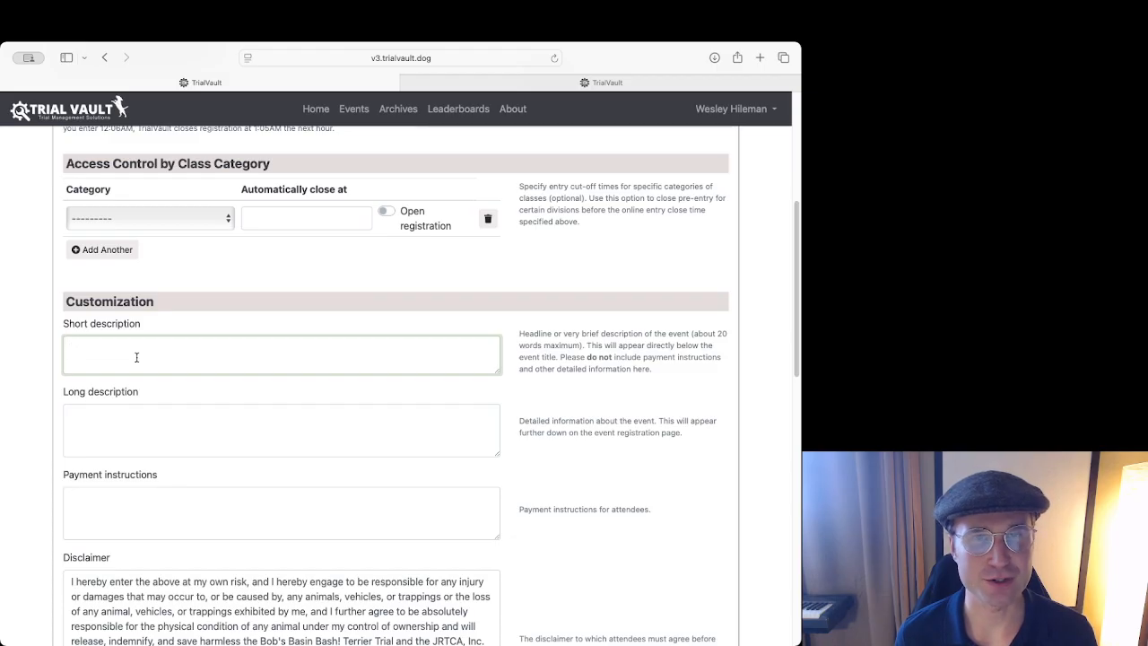
scroll(295, 283, down, 1)
scroll(295, 283, up, 1)
click(171, 416)
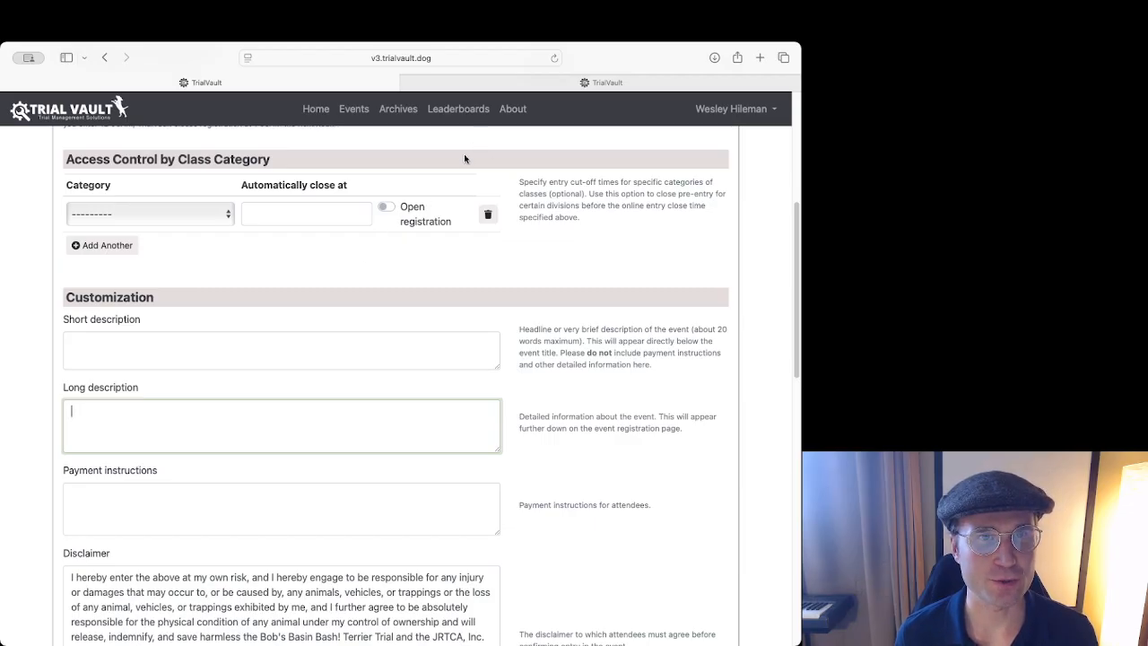
Open the Ruckus in the Rockies 2025 page from the event catalog and read its long description under About.
click(466, 86)
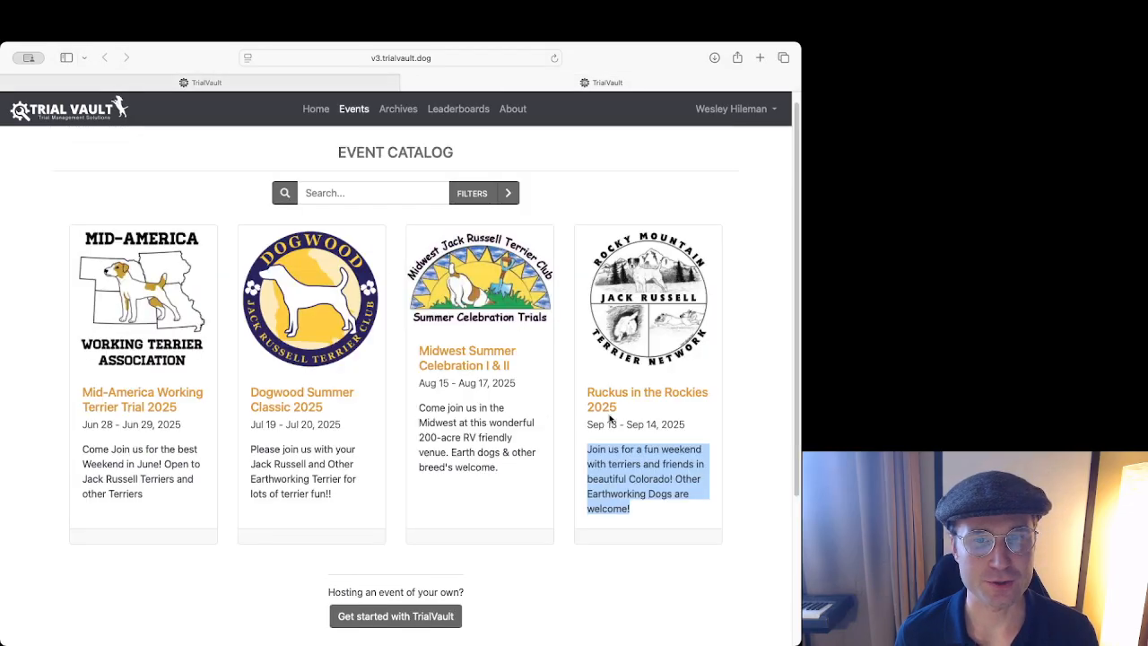
click(633, 400)
scroll(368, 332, down, 1)
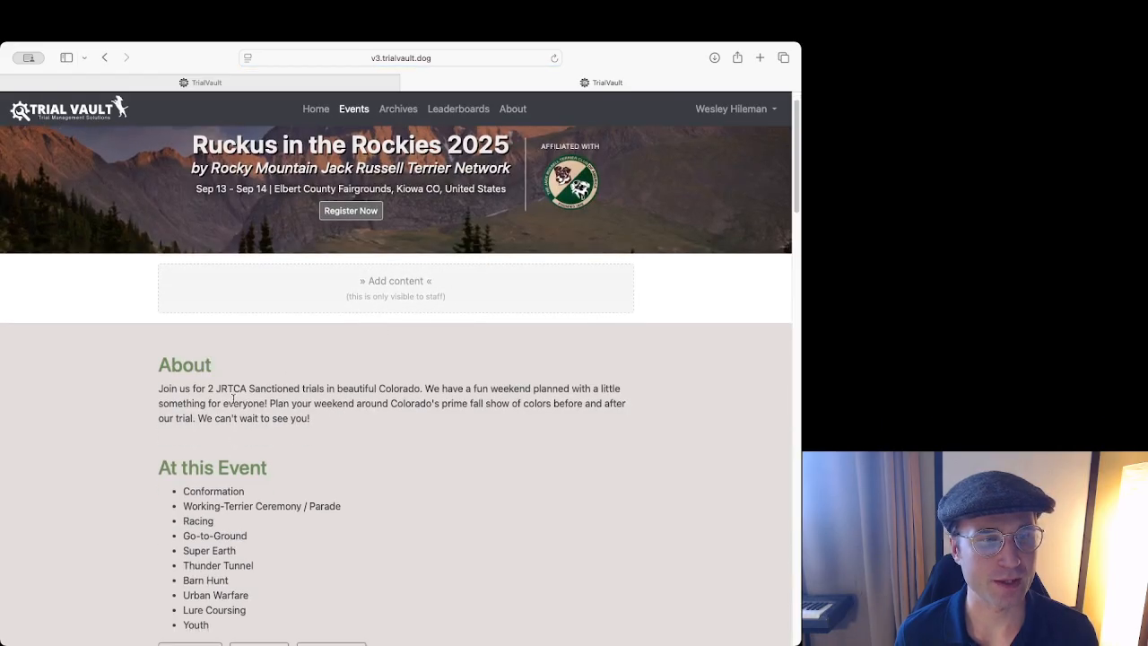
triple_click(161, 386)
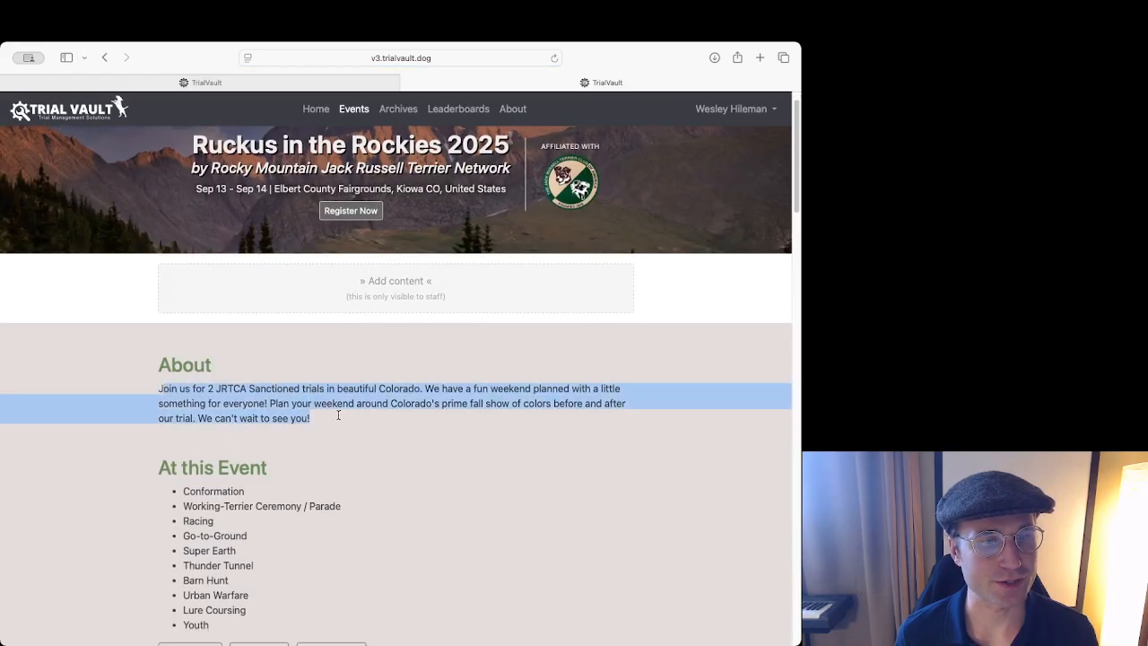
click(256, 379)
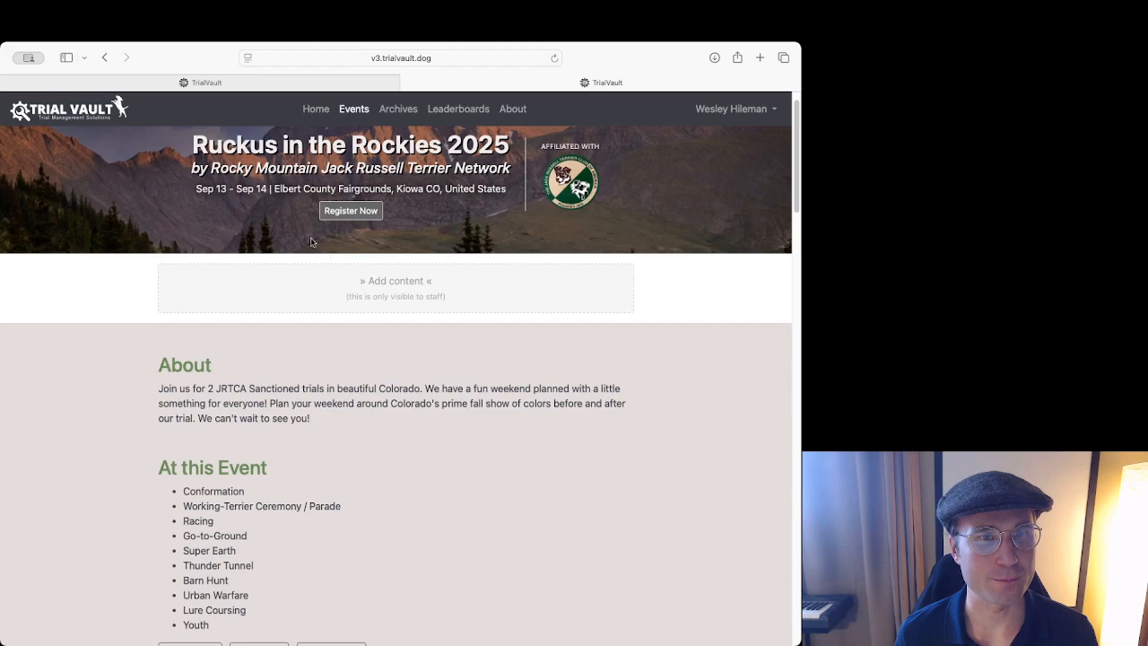
Return to the registration configuration and examine the long description, payment instructions, disclaimer and file upload fields under Customization.
click(310, 82)
click(337, 411)
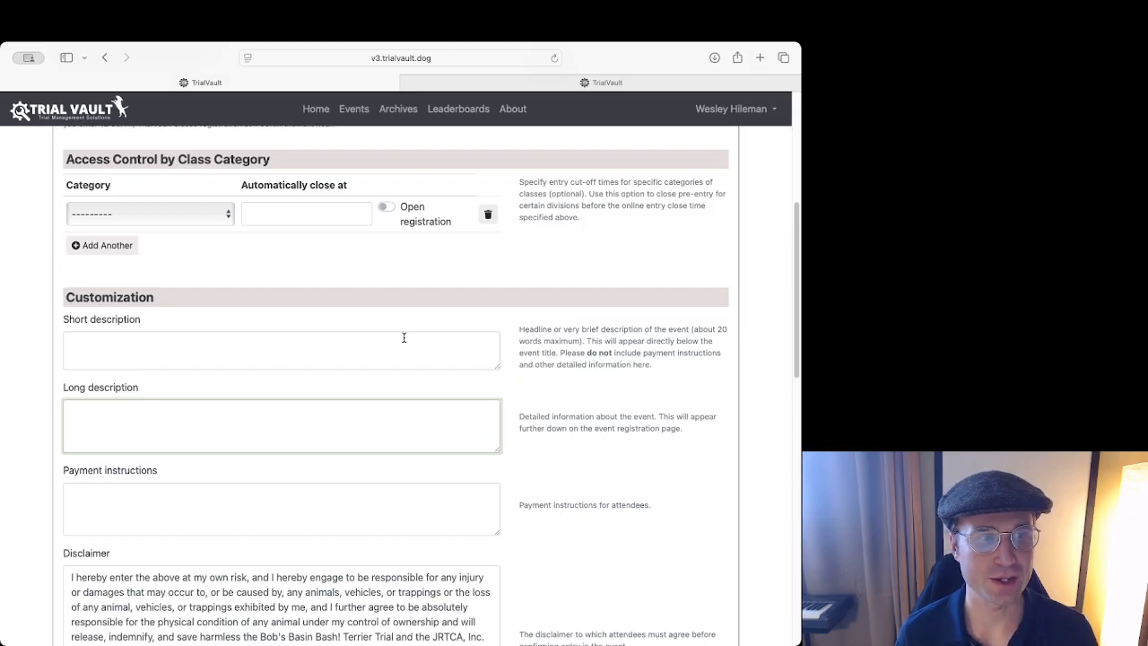
scroll(278, 385, down, 1)
key(Tab)
scroll(282, 350, down, 3)
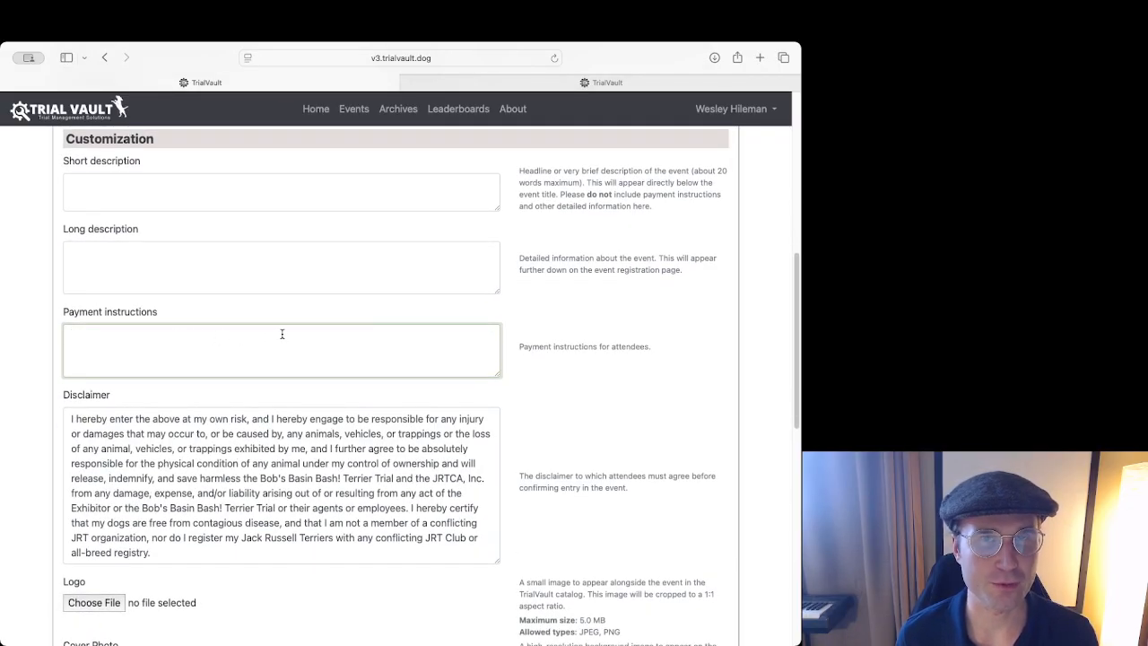
scroll(284, 331, down, 1)
scroll(284, 331, down, 5)
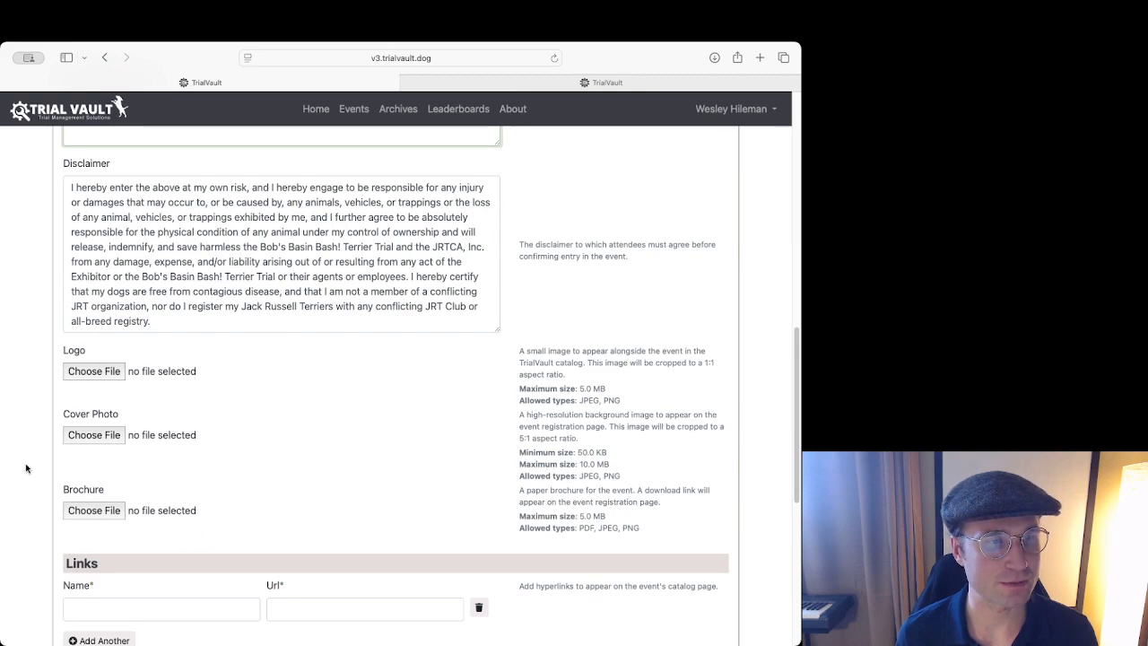
Close the Ruckus in the Rockies page and choose BBB-Logo.png as the event's logo.
click(408, 82)
click(99, 353)
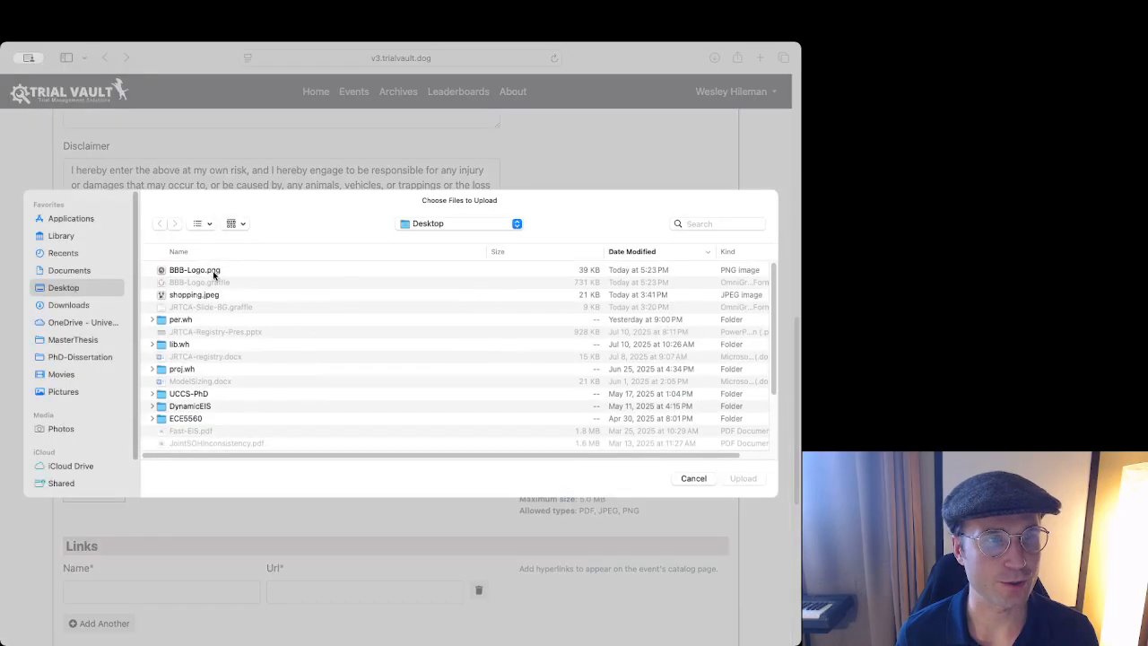
double_click(212, 269)
Choose IMG_5335.jpeg as the event's cover photo.
click(93, 417)
scroll(85, 341, down, 2)
click(71, 388)
click(210, 301)
click(743, 478)
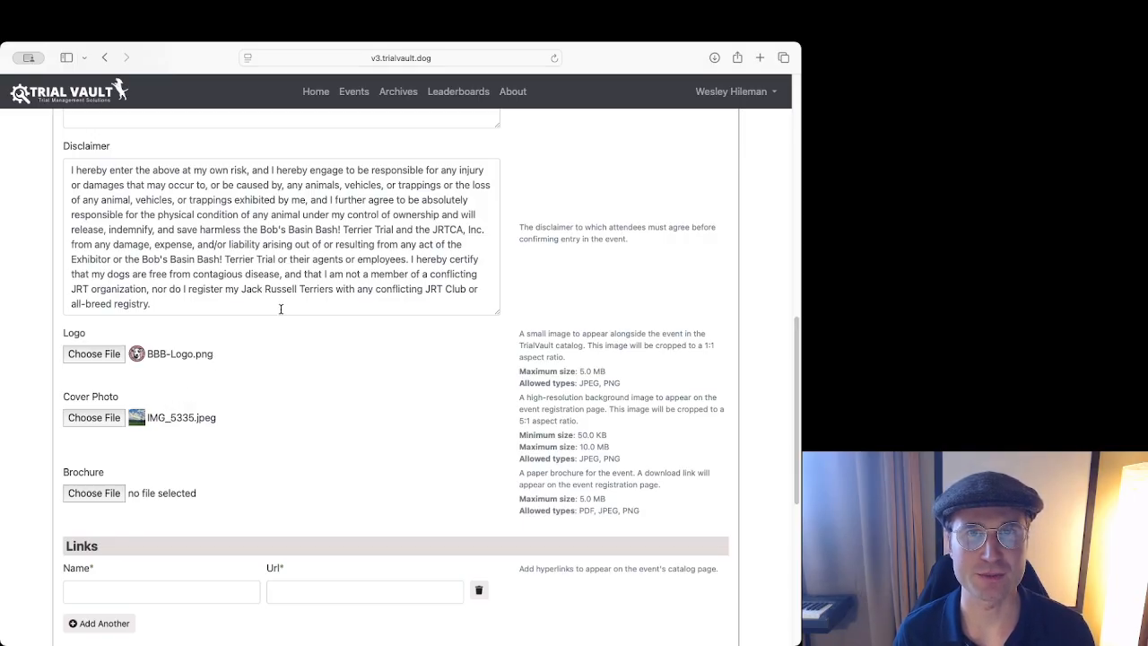
Examine the Brochure upload, the Links name and URL fields, and the Judges section of the registration configuration.
scroll(301, 355, down, 1)
scroll(301, 356, down, 5)
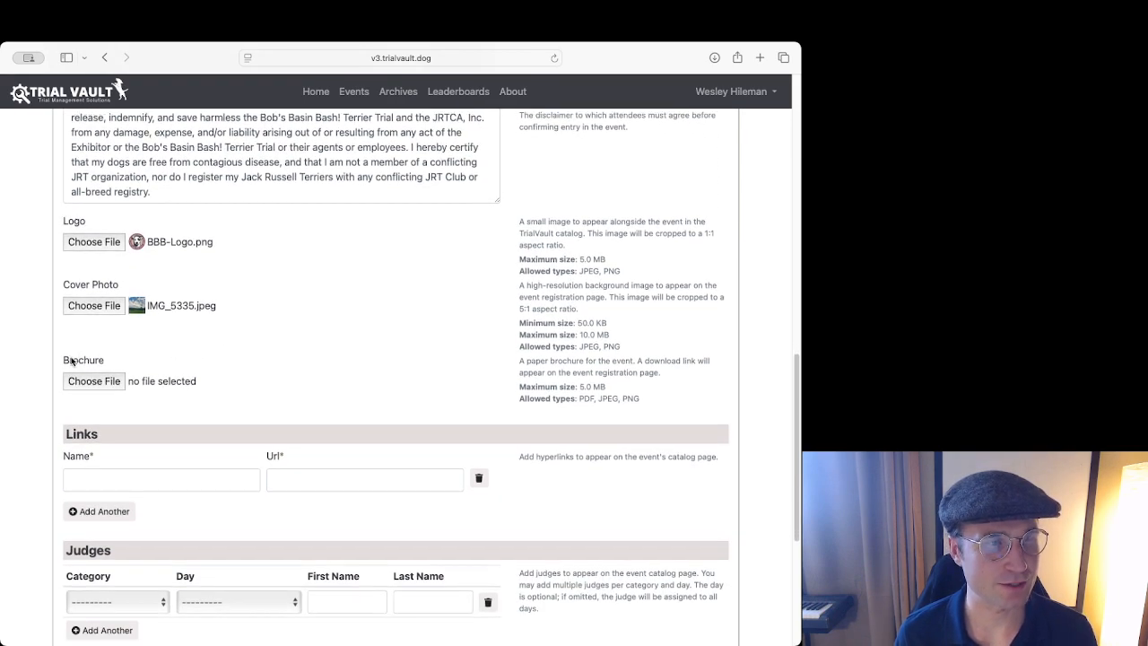
scroll(261, 341, down, 4)
scroll(261, 336, up, 2)
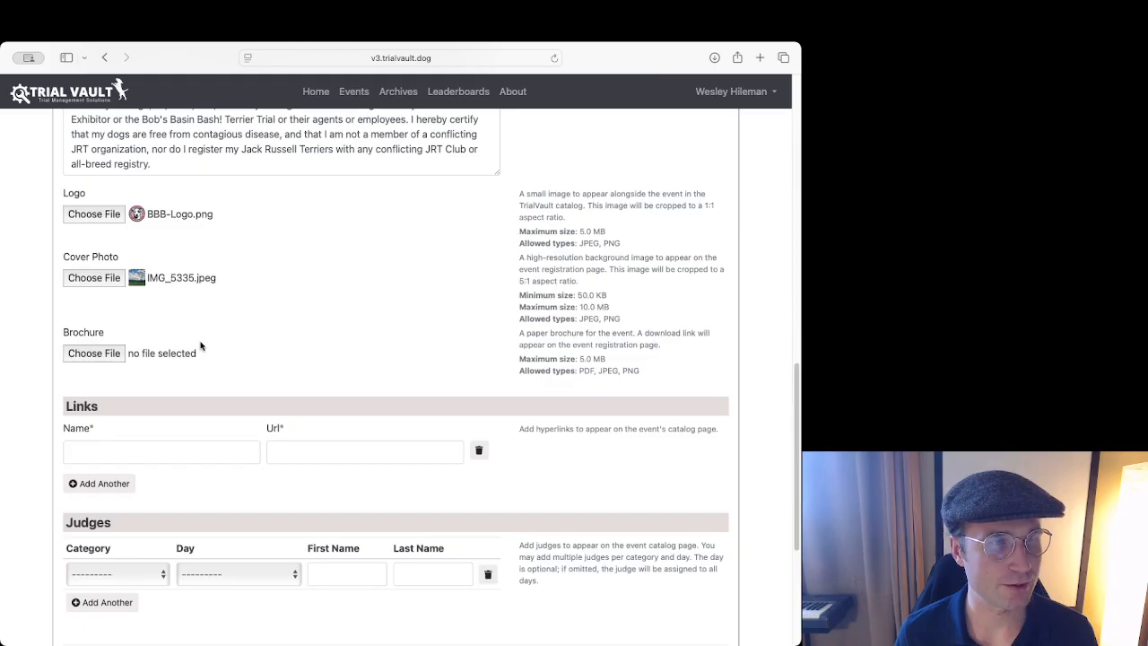
scroll(203, 346, down, 6)
click(168, 330)
click(279, 326)
click(263, 356)
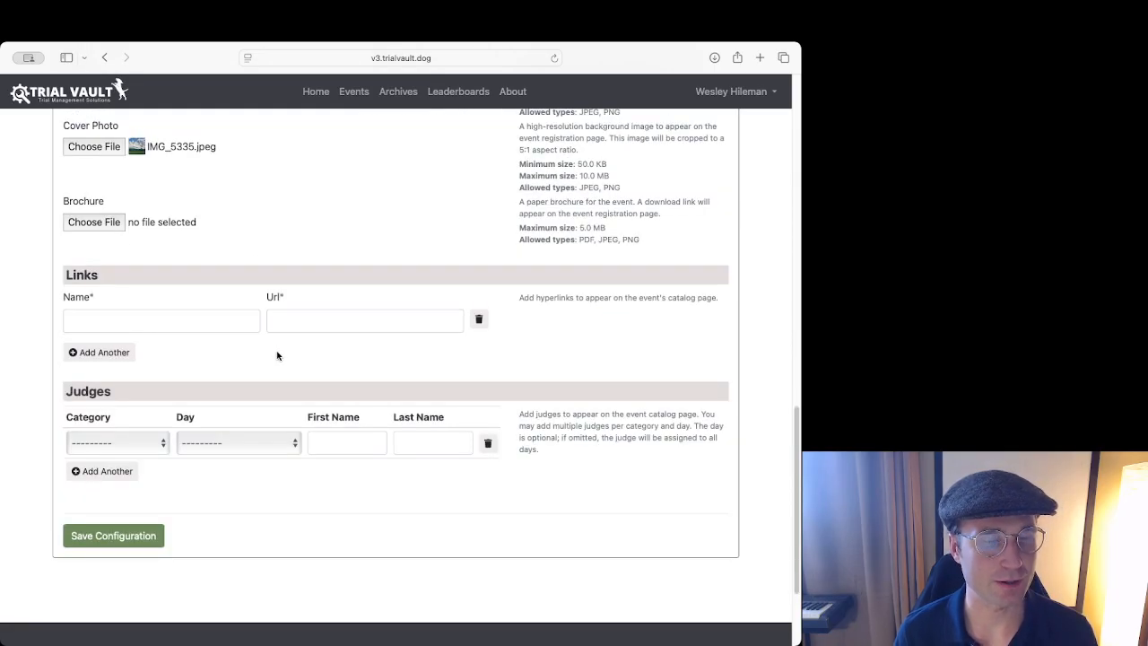
scroll(277, 356, down, 1)
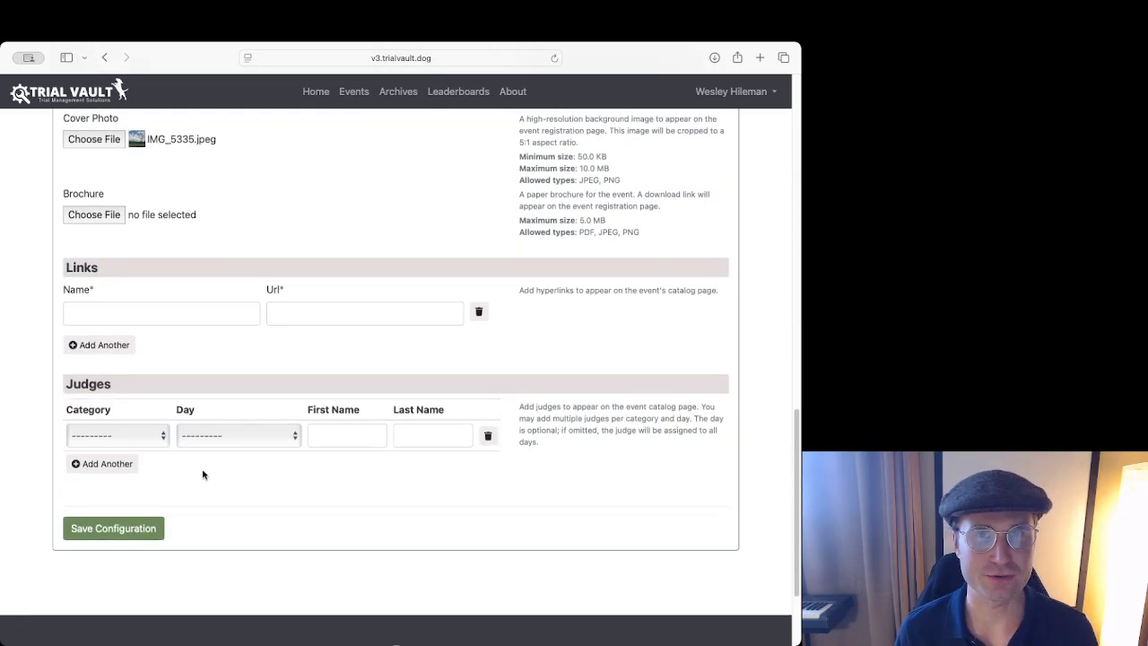
Check the judges' first and last name fields, leave them empty, and save the registration configuration.
click(343, 438)
click(407, 438)
click(342, 438)
click(324, 475)
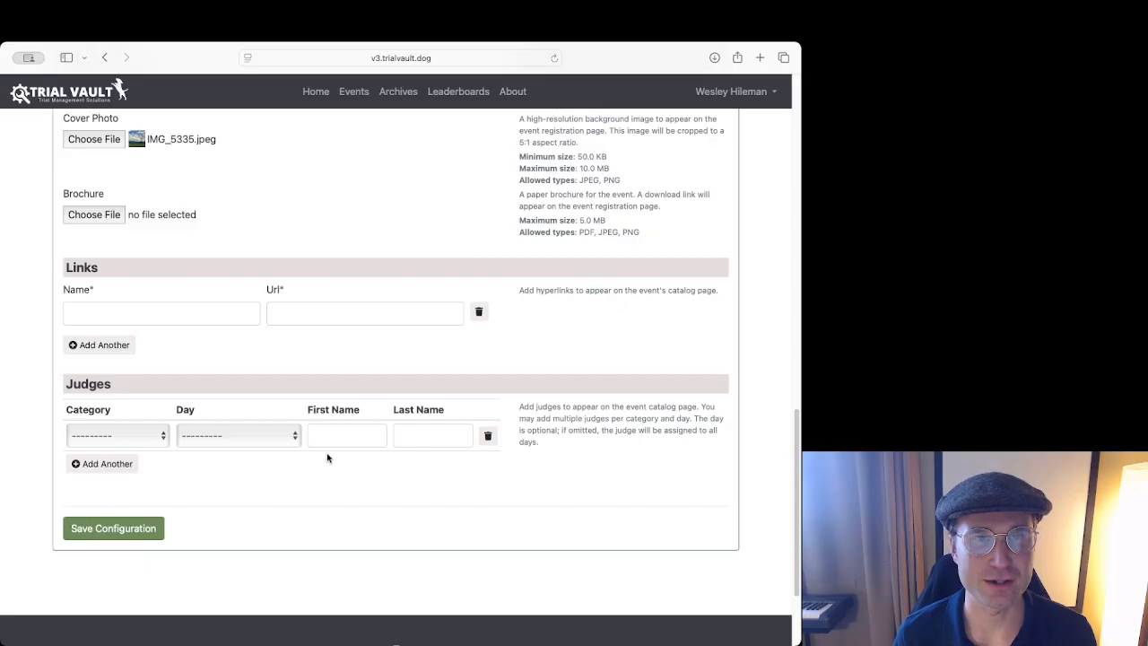
click(155, 530)
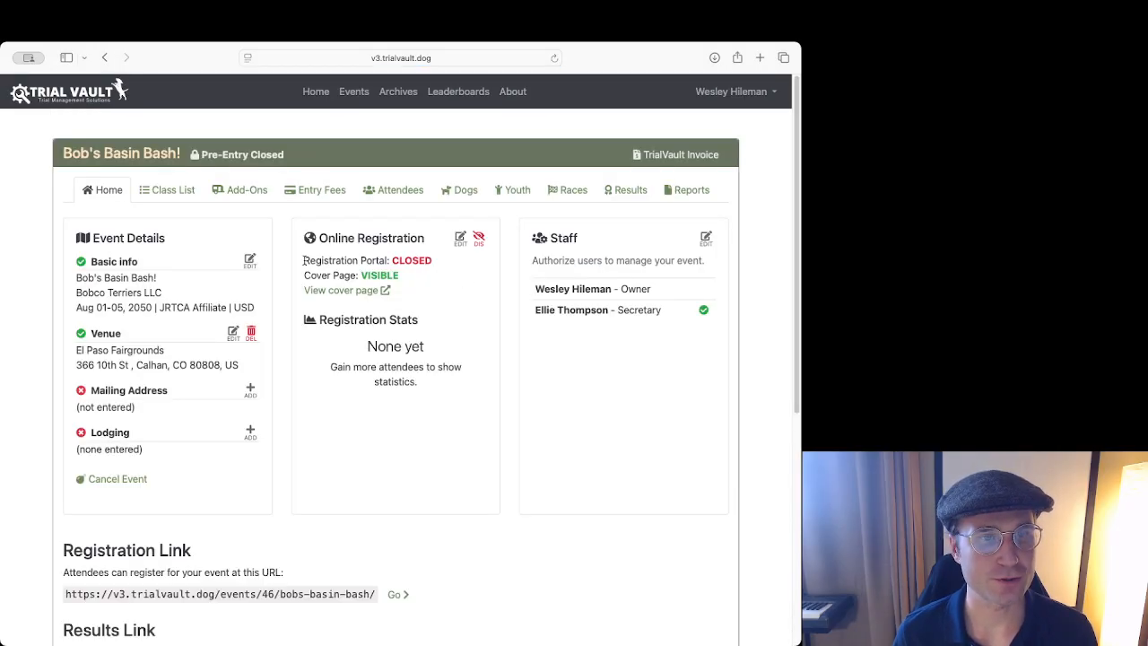
Check the registration portal and cover page statuses under Online Registration on the event's home page.
drag(303, 260, 450, 258)
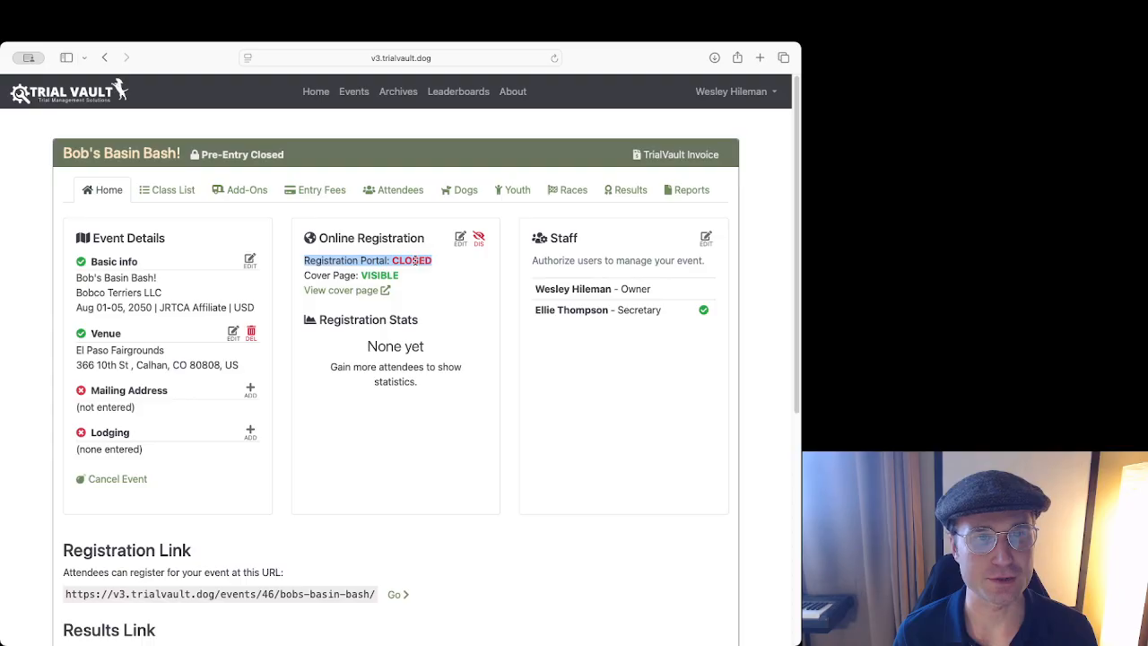
click(448, 278)
drag(302, 276, 453, 275)
click(458, 287)
Open the event's cover page and add the top content text "Welcome to Bob's Basin Bash terrier trials!".
click(364, 291)
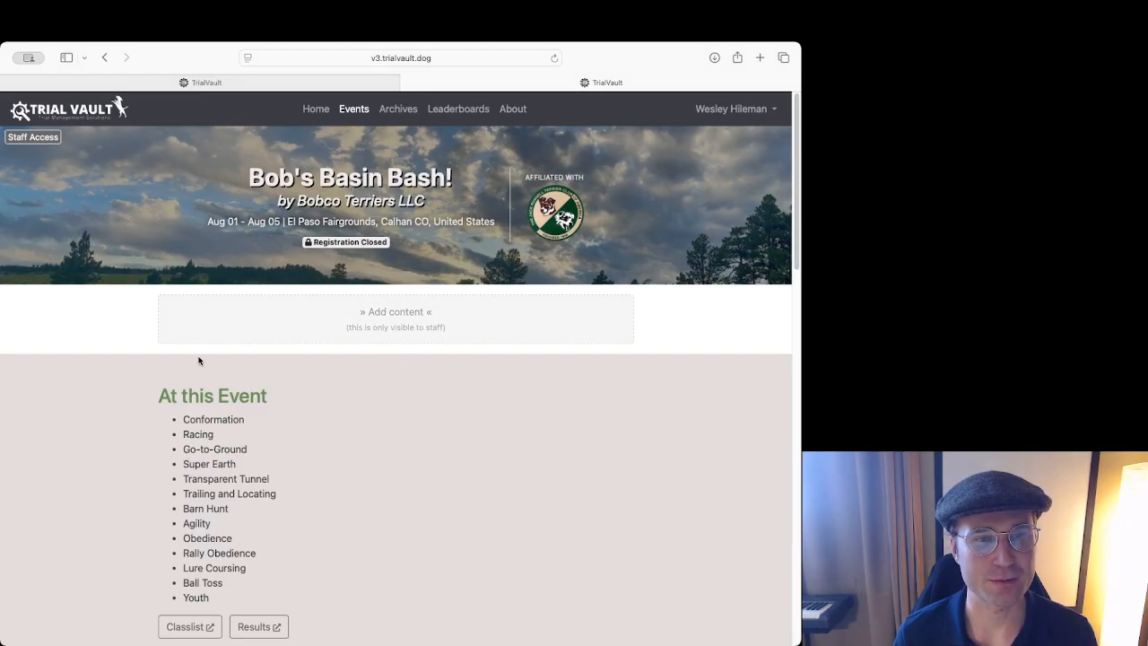
click(413, 325)
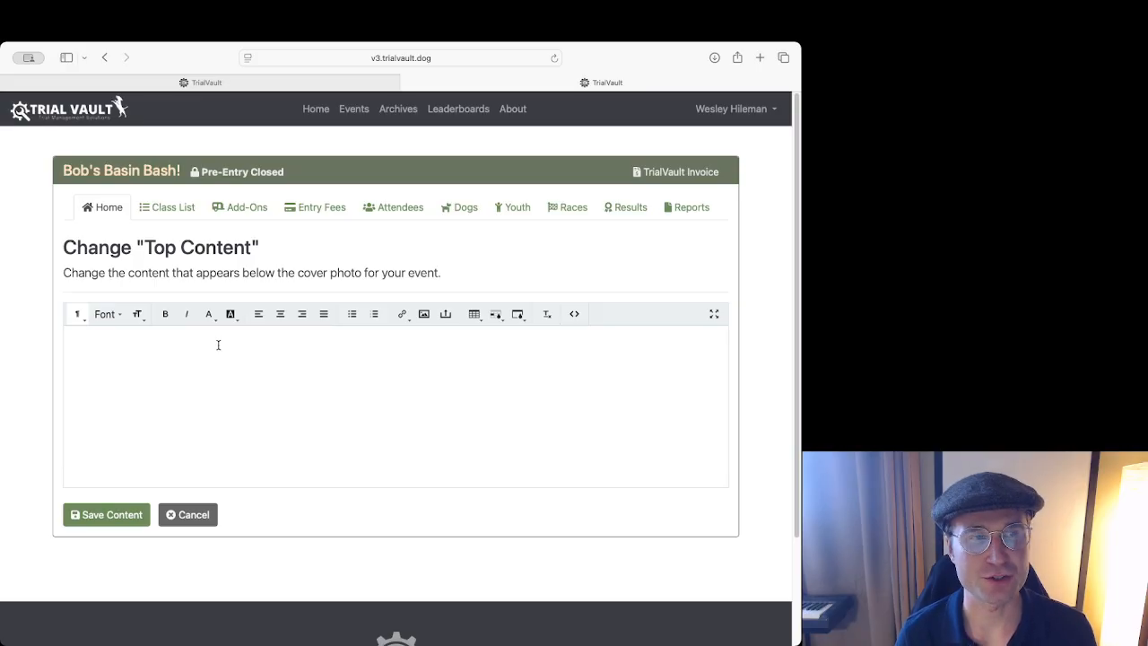
text(Welcome to Bob's Basin Ba)
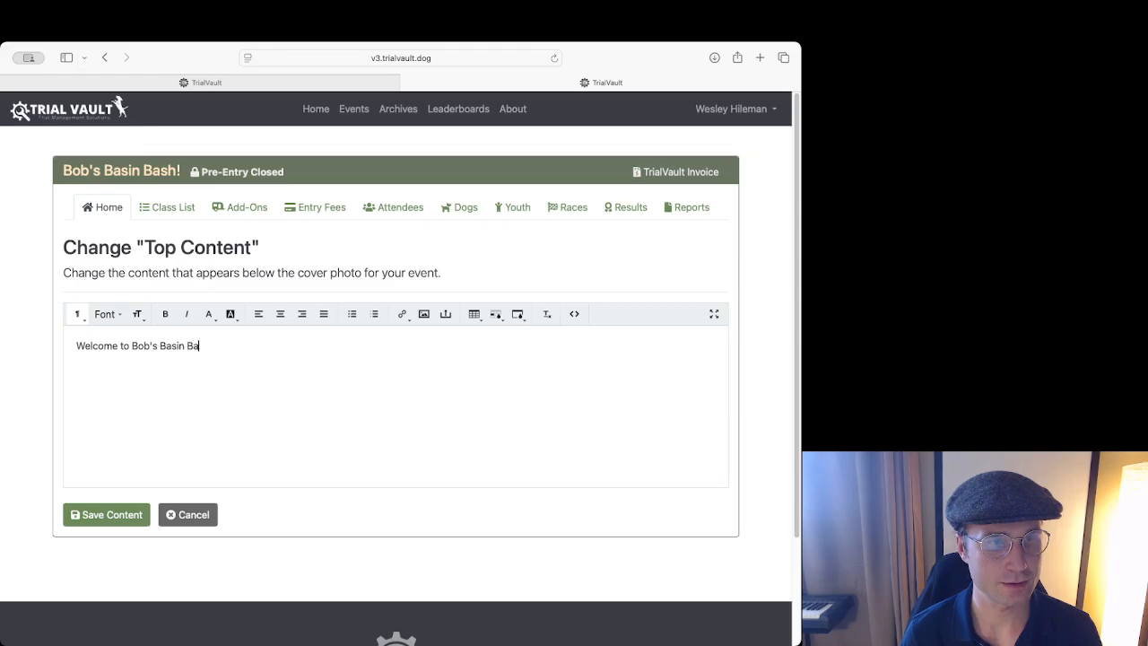
text(sh terrier trials!)
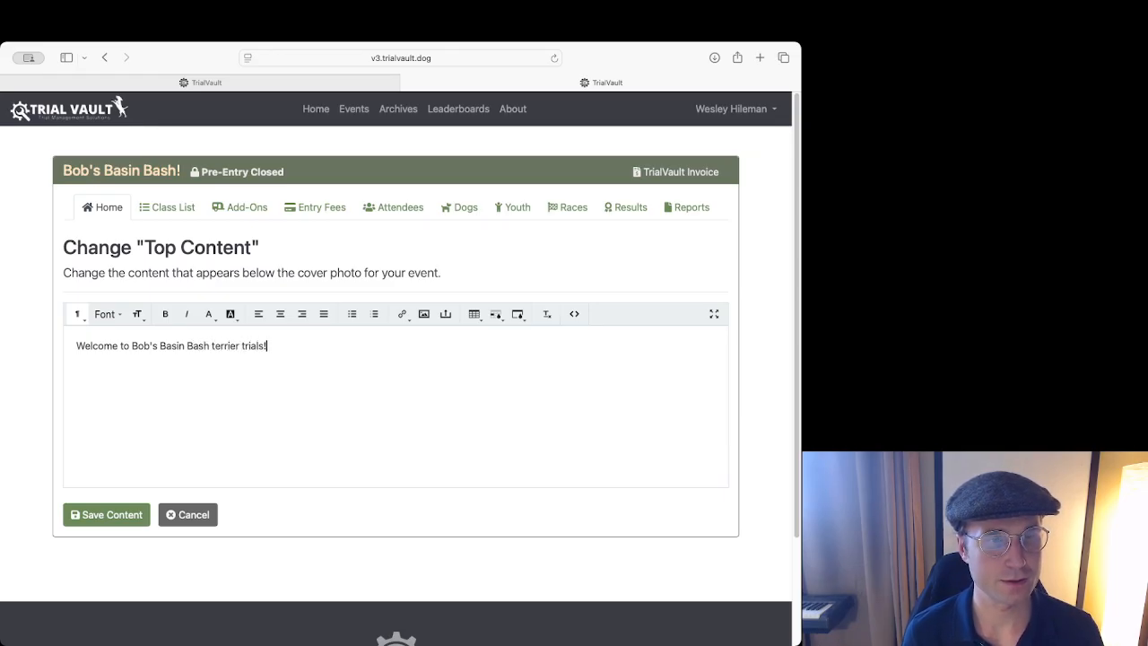
Format the whole welcome line as Header 1 in the Trebuchet font.
drag(284, 346, 84, 325)
click(79, 315)
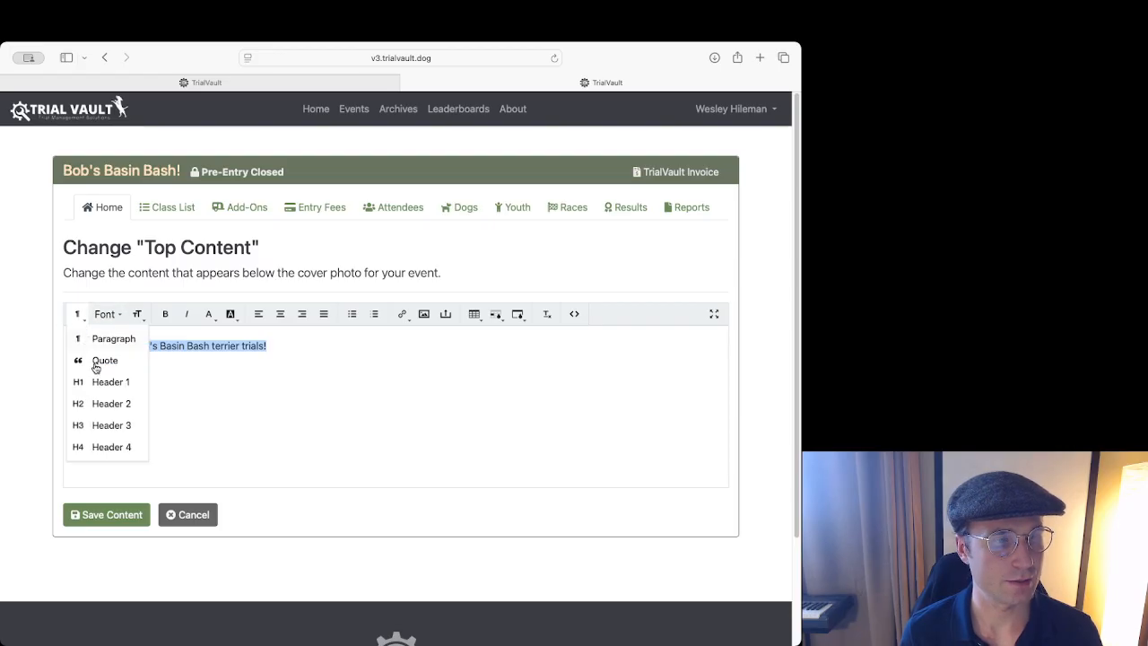
click(99, 382)
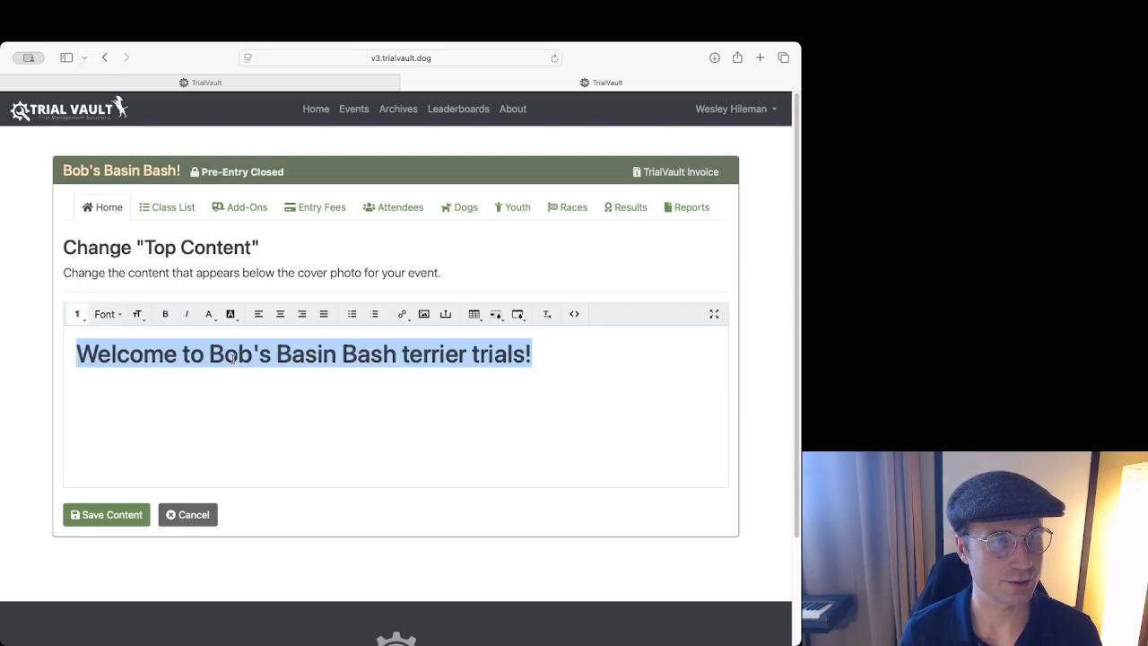
click(117, 316)
scroll(120, 418, down, 5)
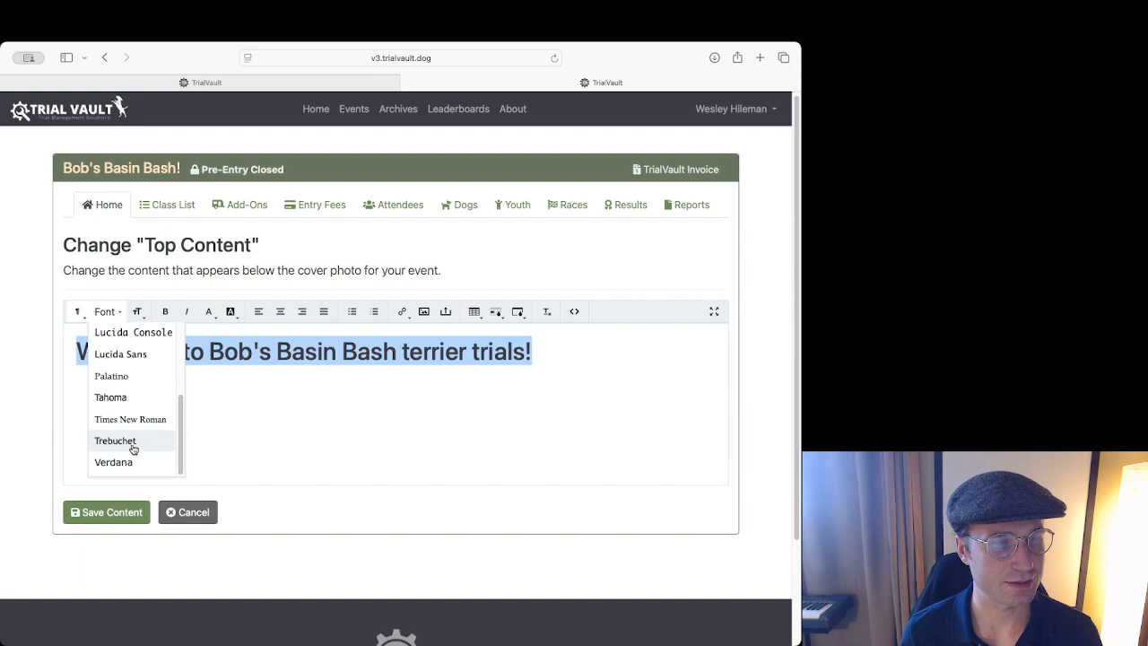
click(133, 442)
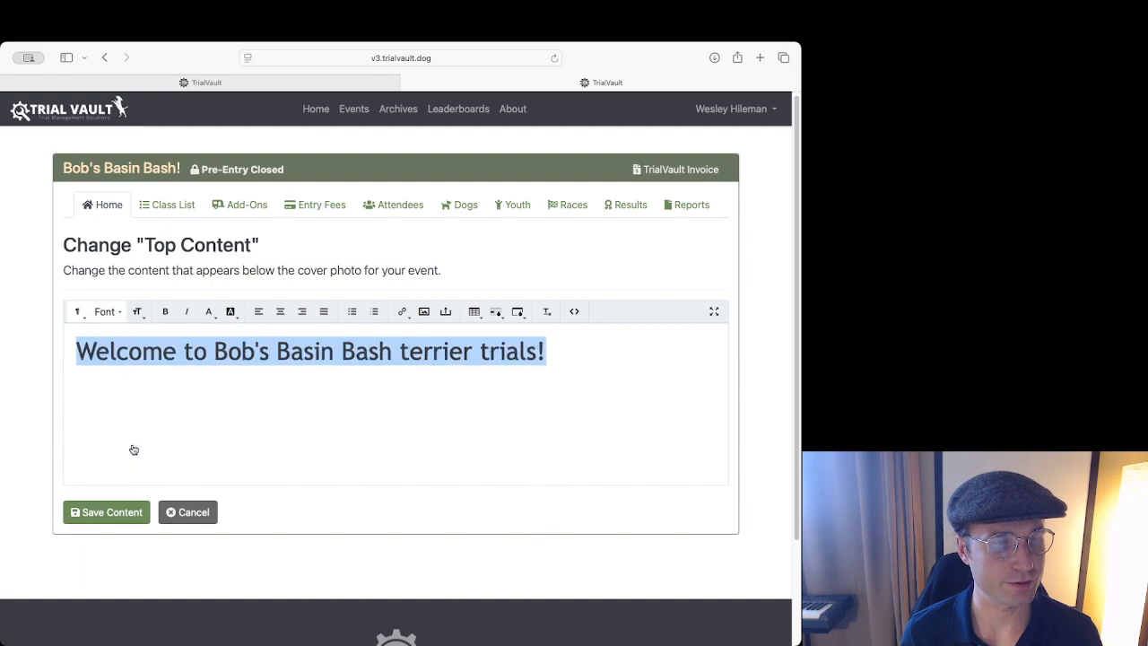
Colour the welcome heading red and centre it.
click(211, 314)
click(283, 333)
click(566, 356)
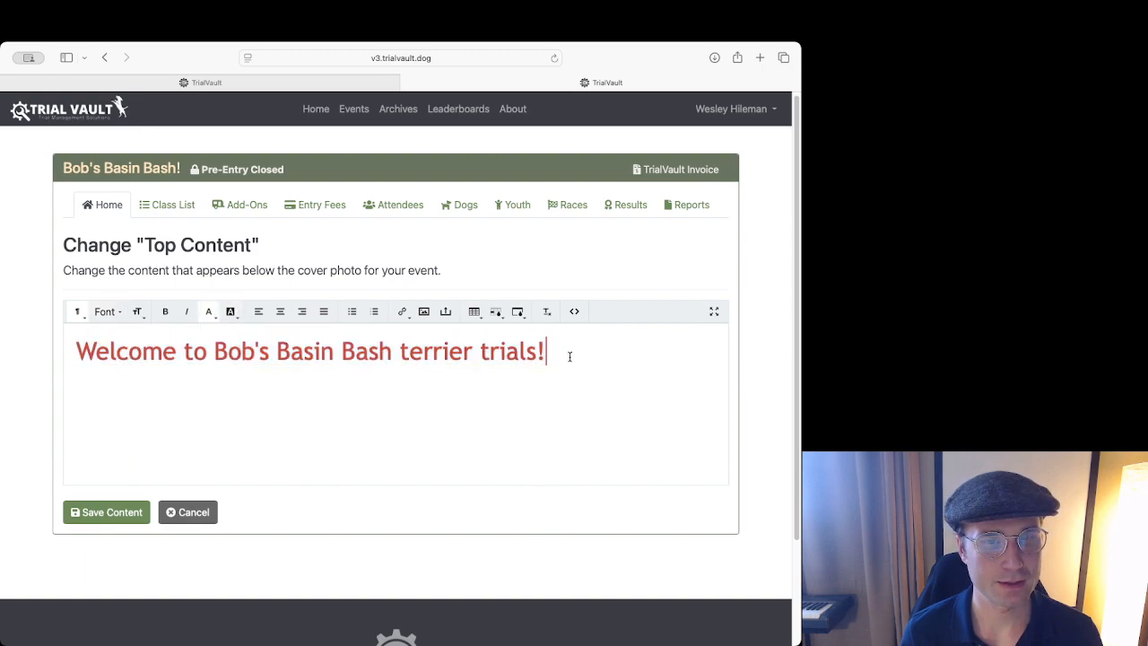
click(279, 311)
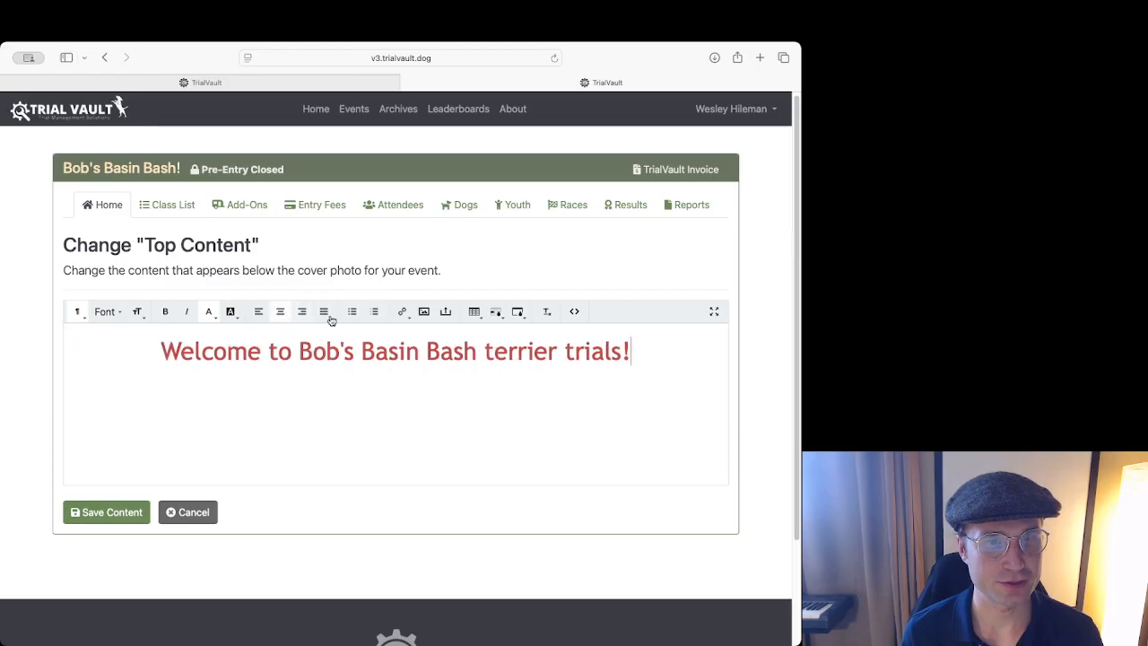
Upload BBB-Logo.png into the top content on a new centred line below the welcome heading.
key(Return)
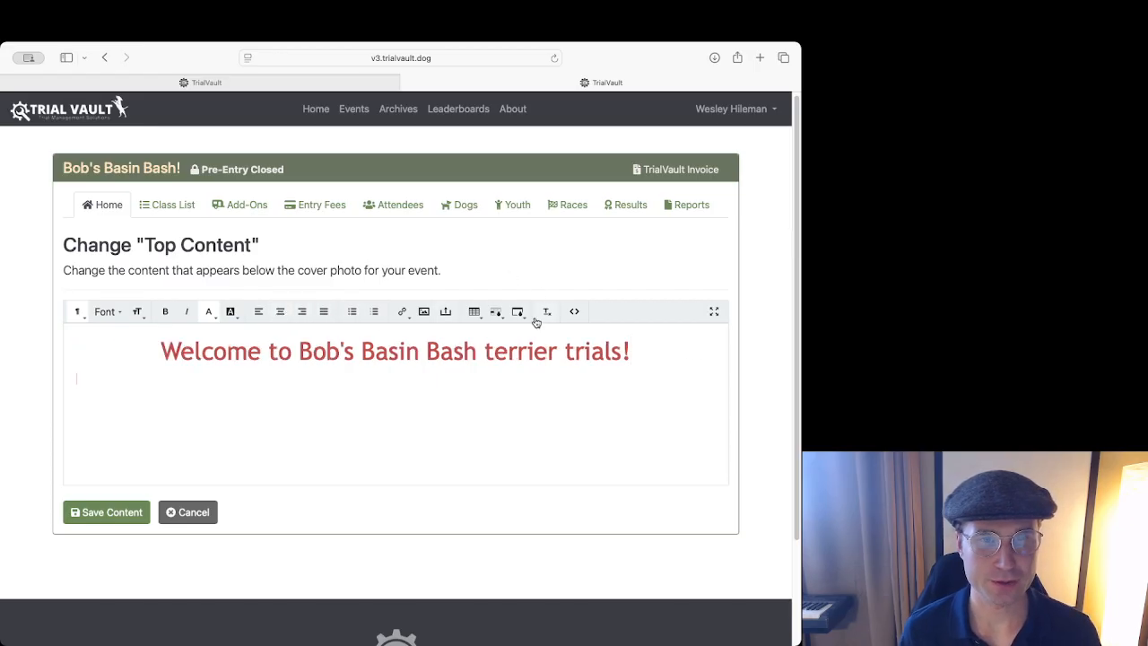
click(280, 311)
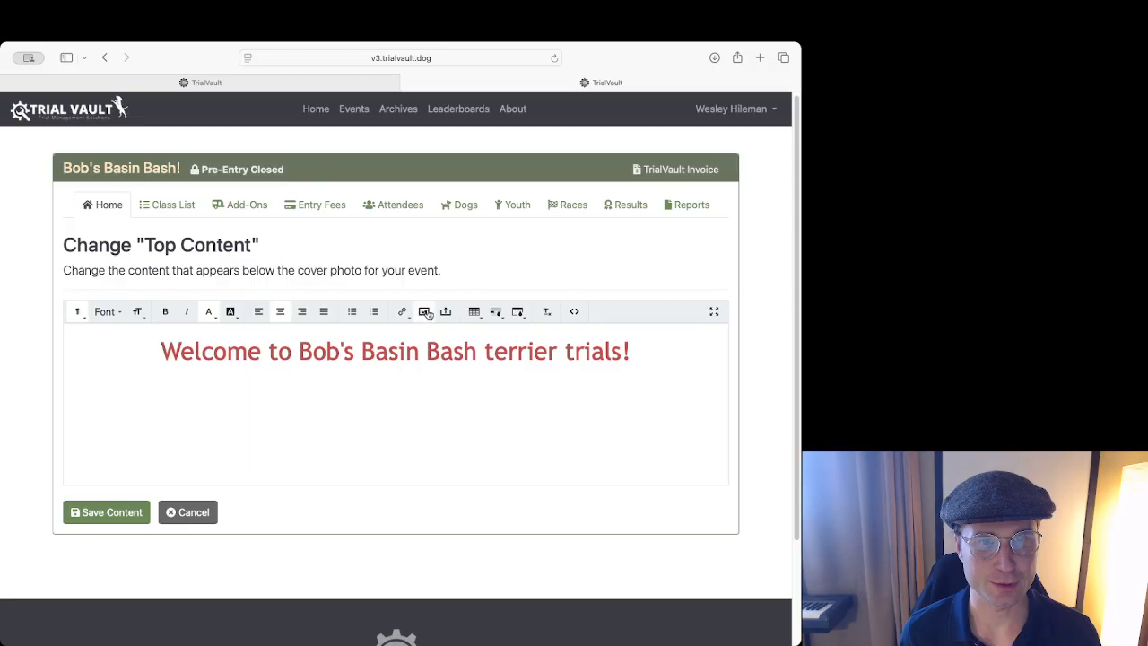
click(423, 311)
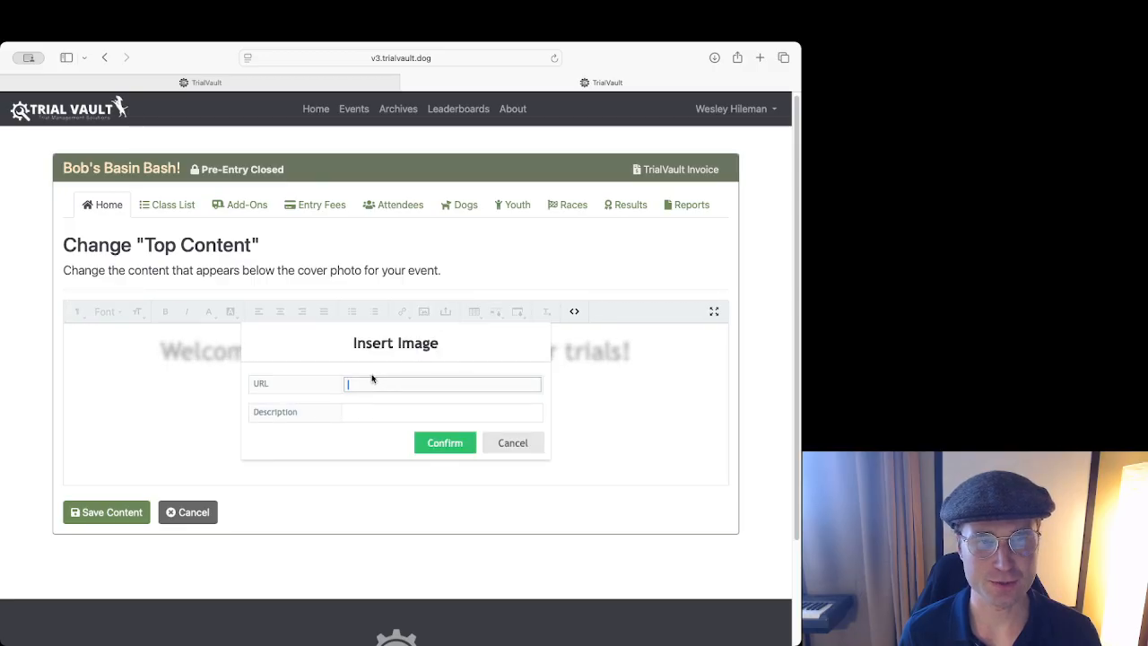
click(513, 443)
click(446, 313)
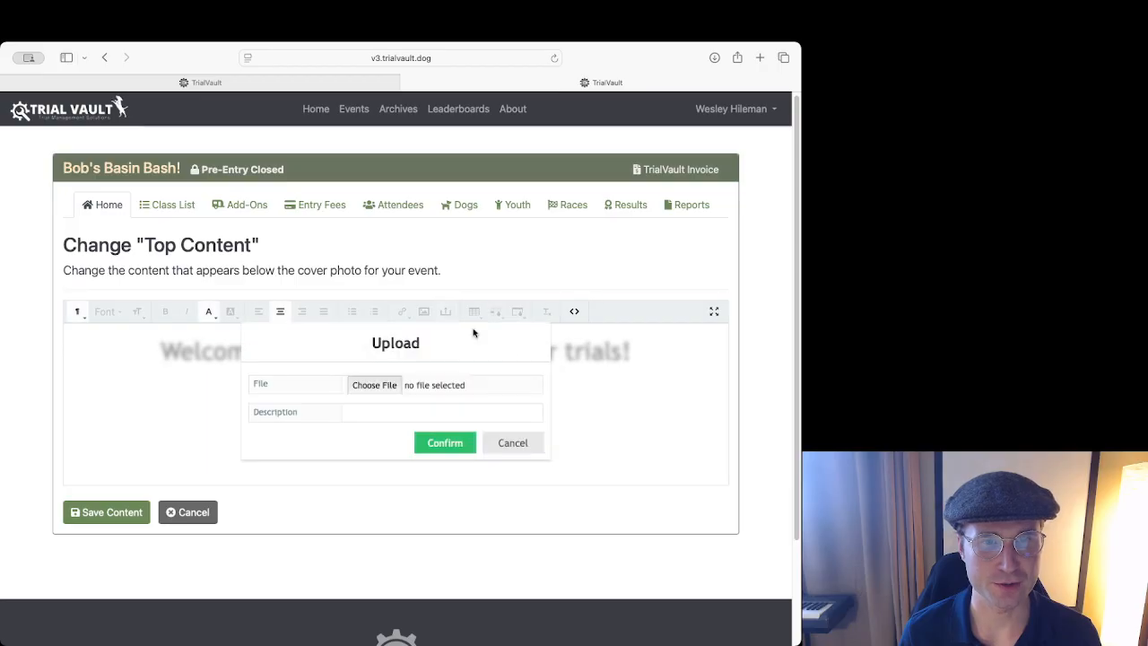
click(376, 385)
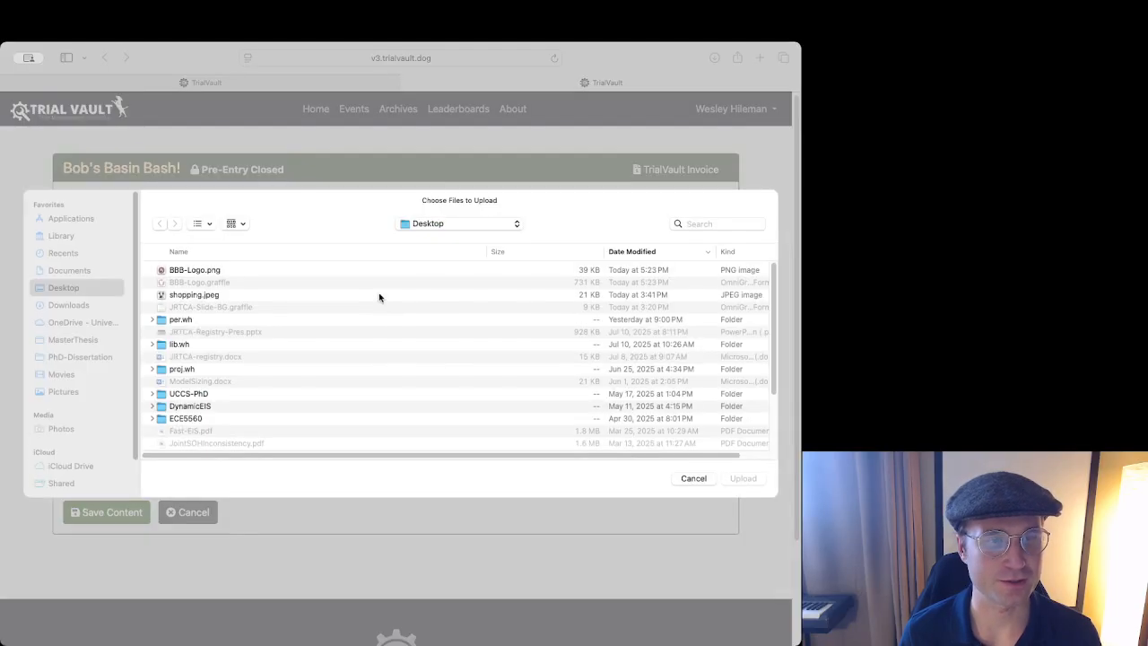
click(188, 271)
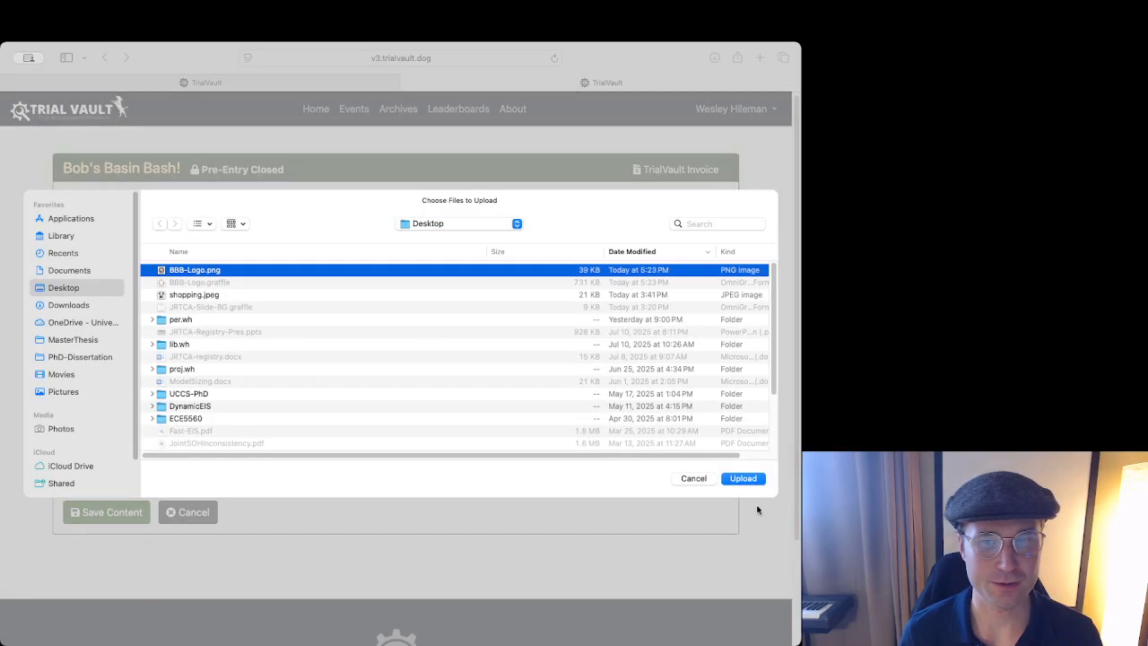
click(746, 479)
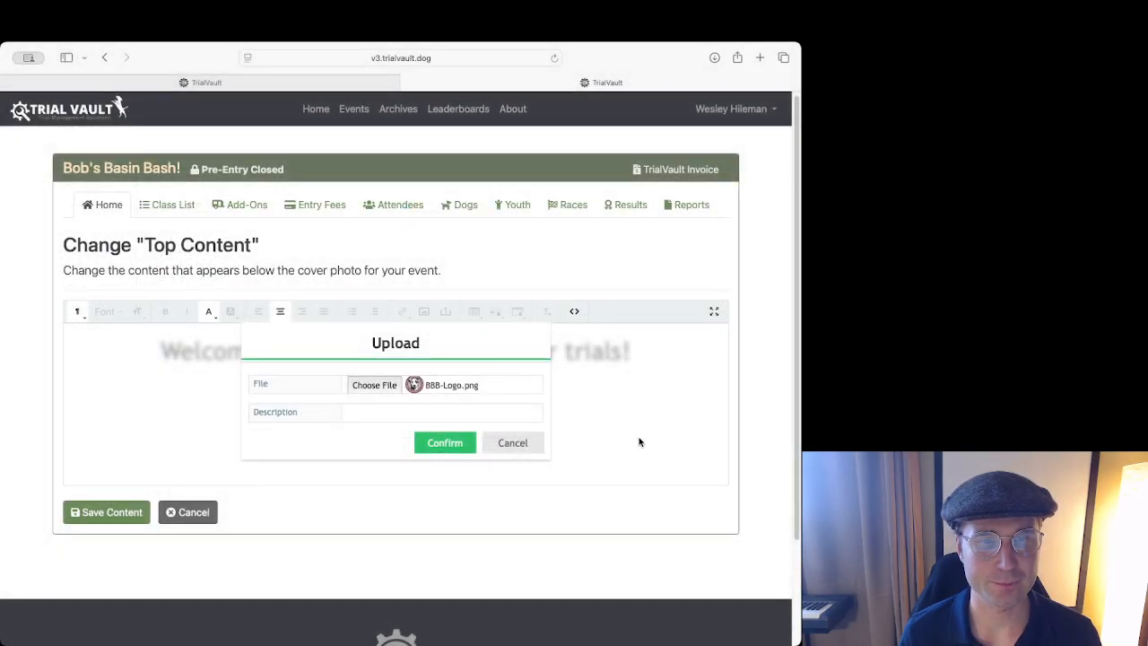
click(413, 401)
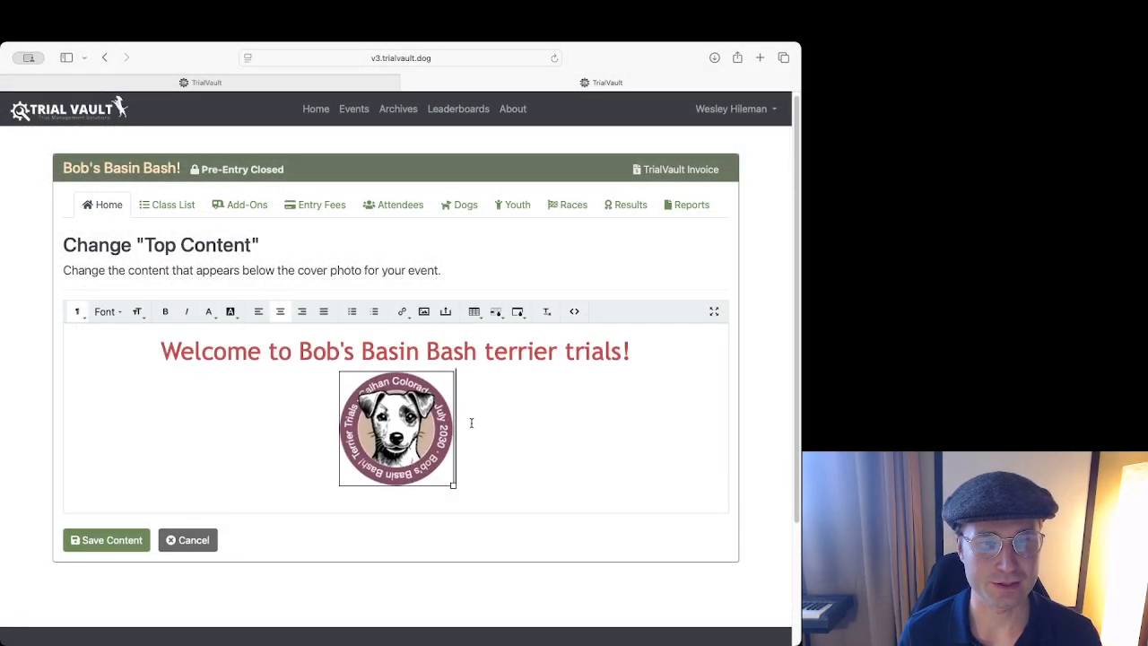
Shrink the inserted logo slightly and save the top content.
click(487, 422)
click(413, 434)
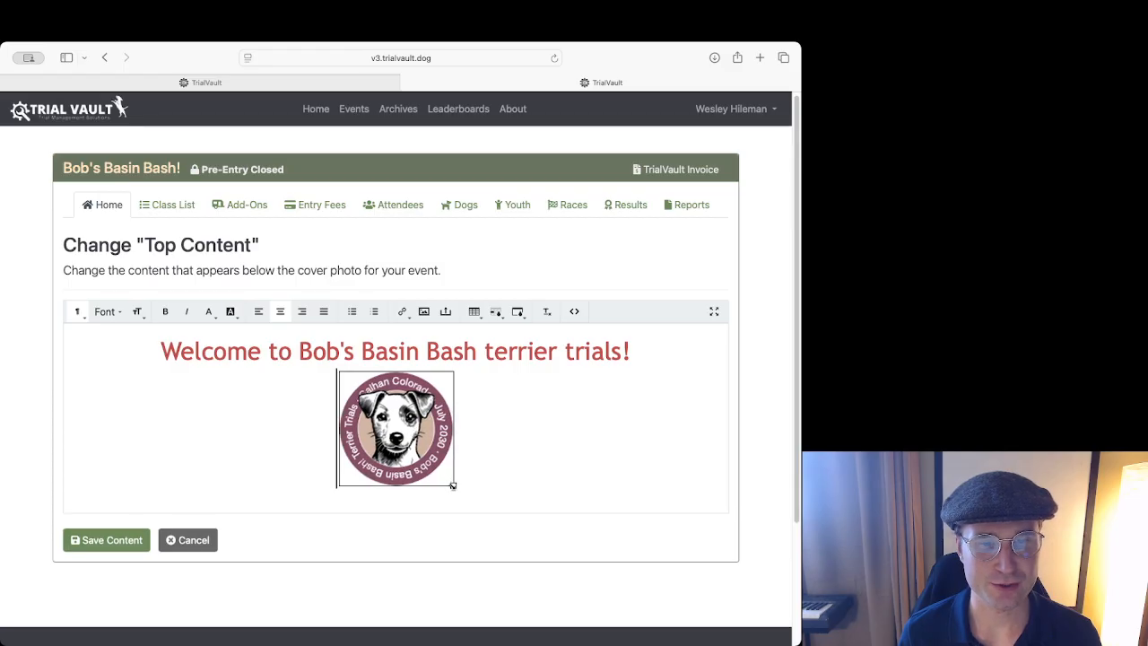
mouse_move(453, 484)
mouse_down()
mouse_move(469, 494)
mouse_move(448, 473)
mouse_up()
click(426, 417)
click(134, 518)
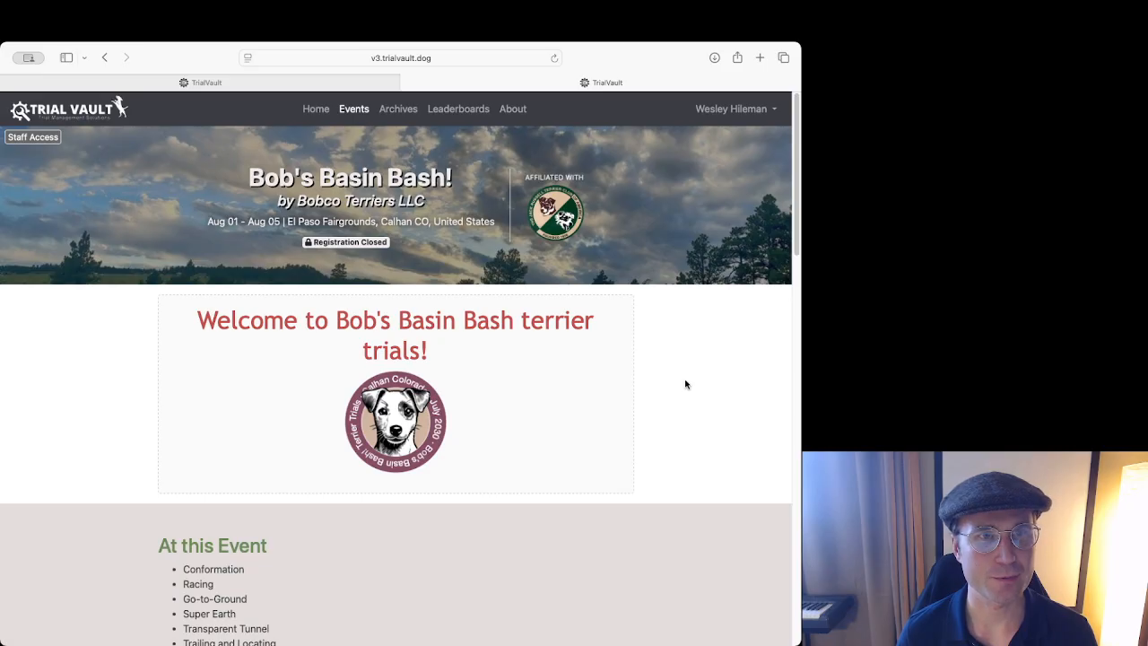
View the event catalog in a separate browser tab, close it, and return to the Bob's Basin Bash! cover page.
right_click(354, 108)
click(622, 114)
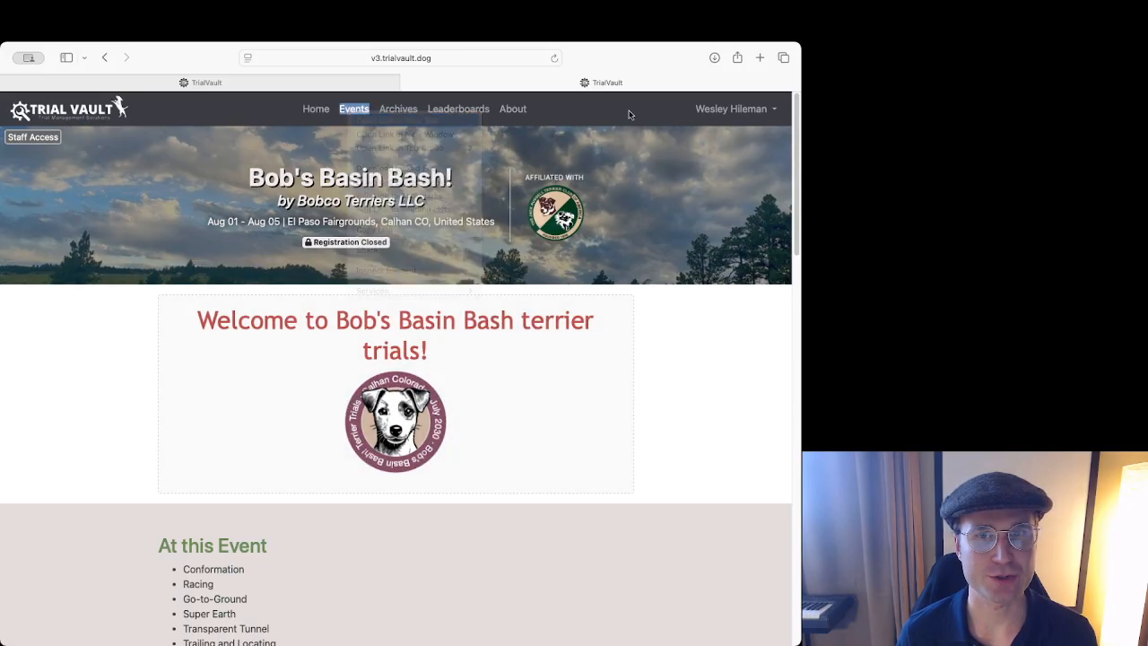
click(682, 83)
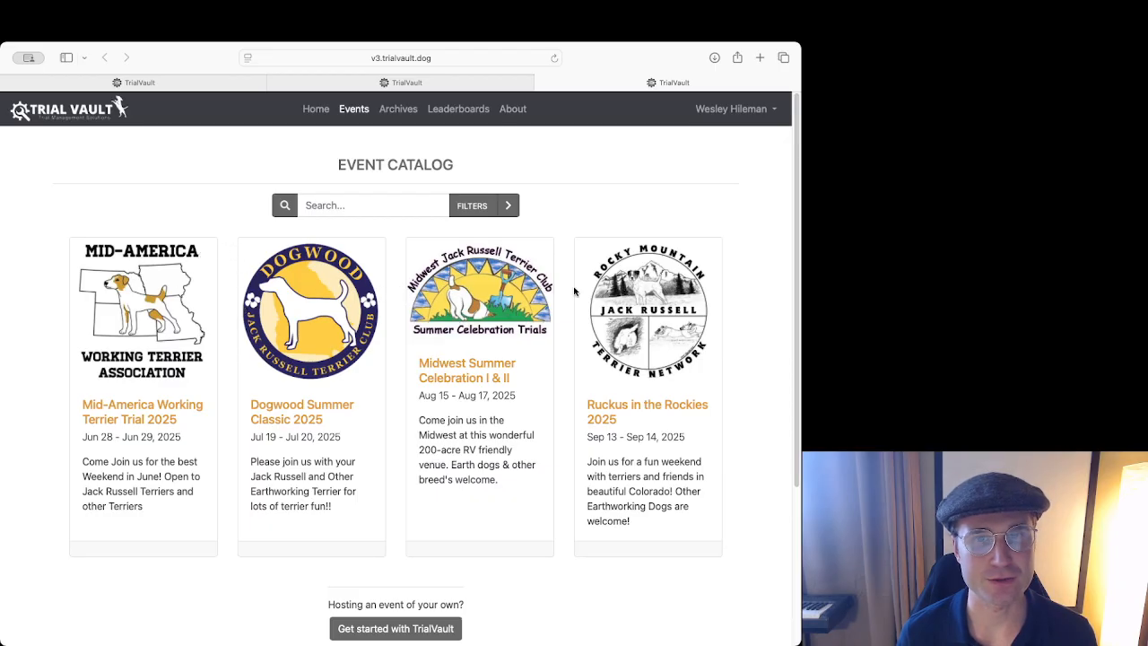
click(543, 83)
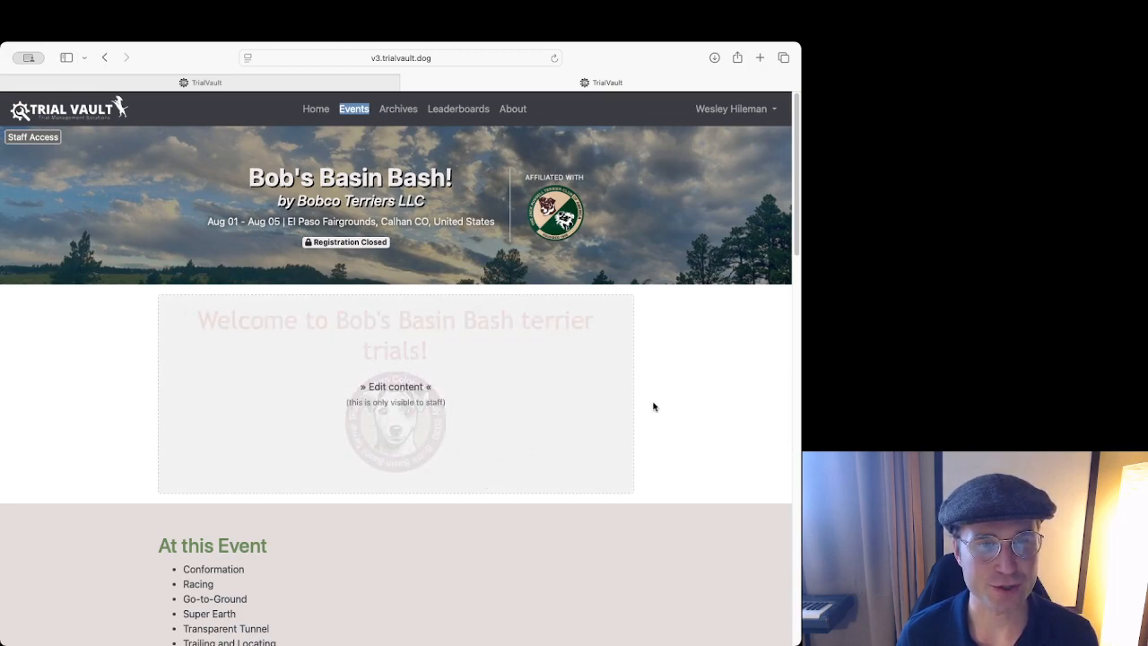
Review the cover page from the welcome content through the event divisions and details down to the site map.
scroll(690, 305, down, 10)
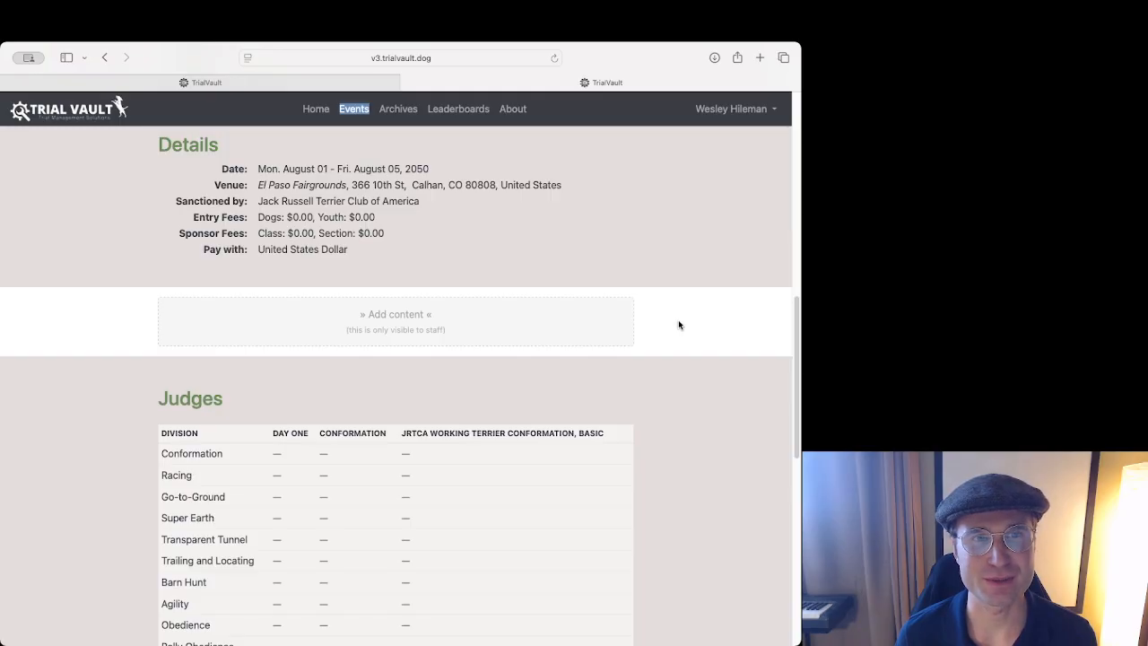
click(691, 249)
scroll(692, 248, up, 10)
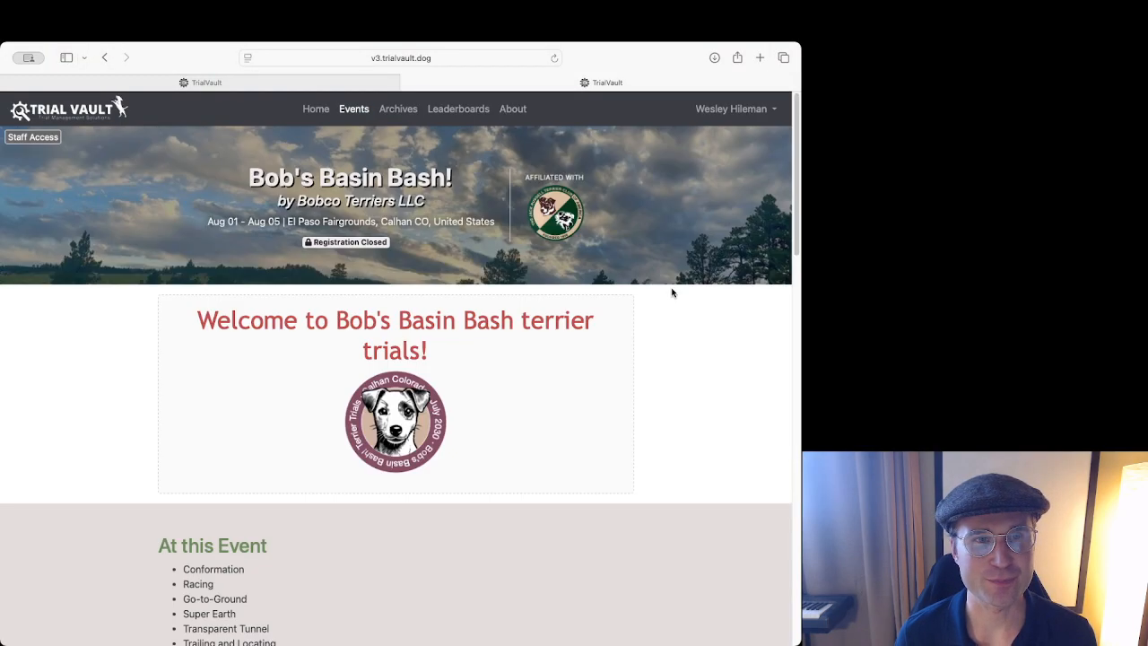
scroll(670, 289, down, 5)
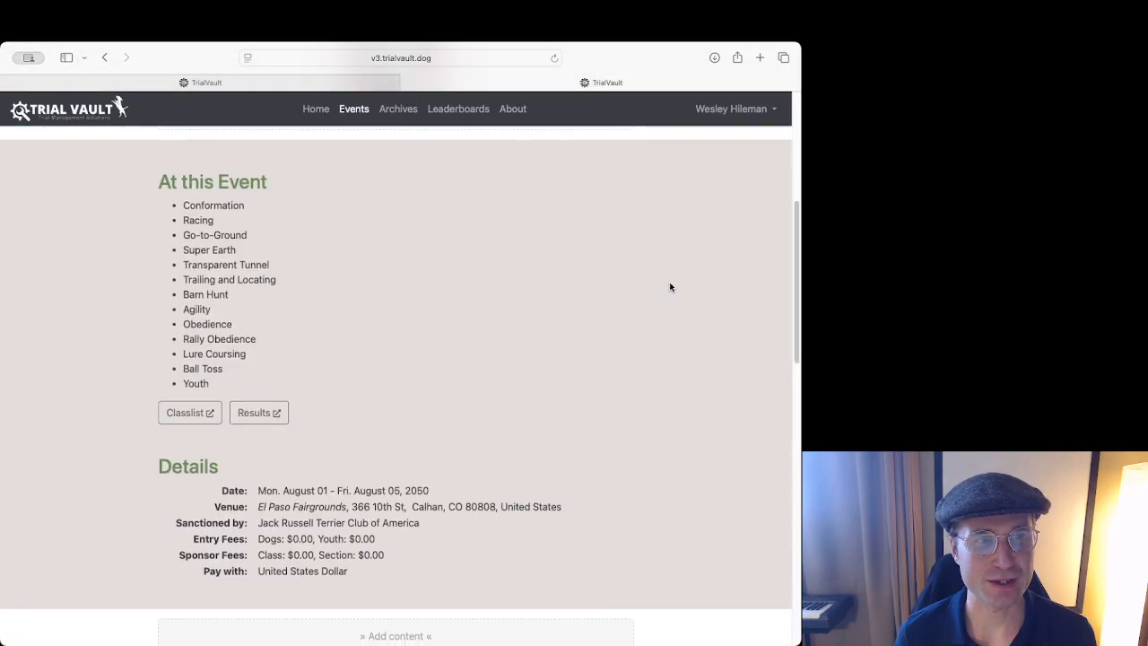
scroll(670, 287, down, 12)
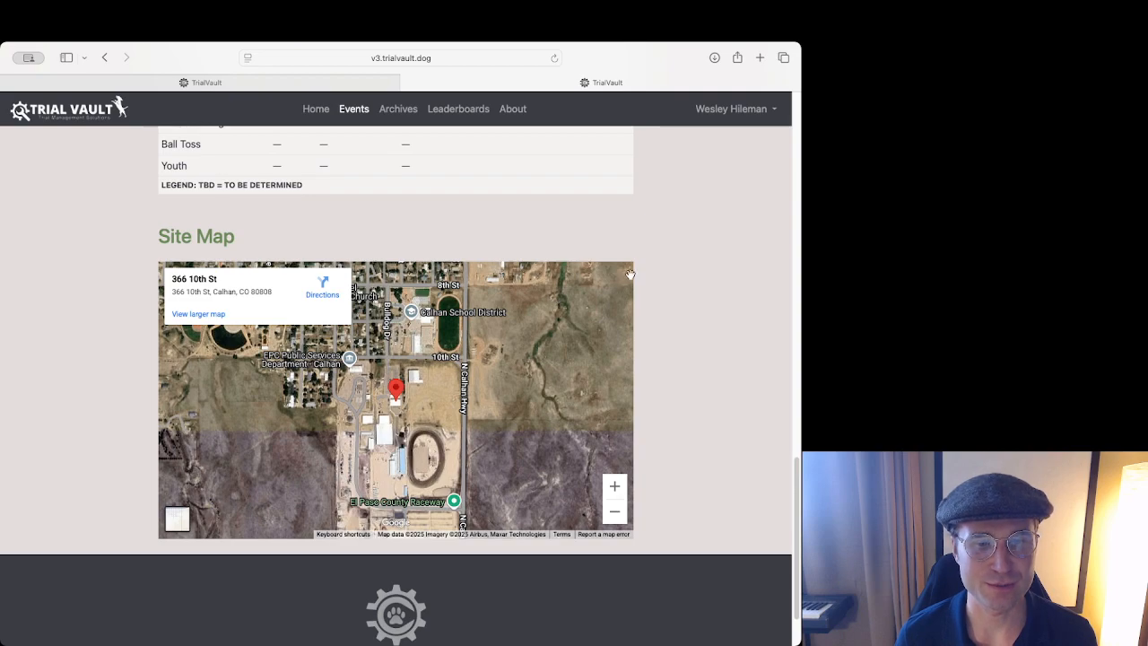
Examine the Judges table and the welcome content on the cover page, and return to the event's management page.
scroll(664, 270, up, 10)
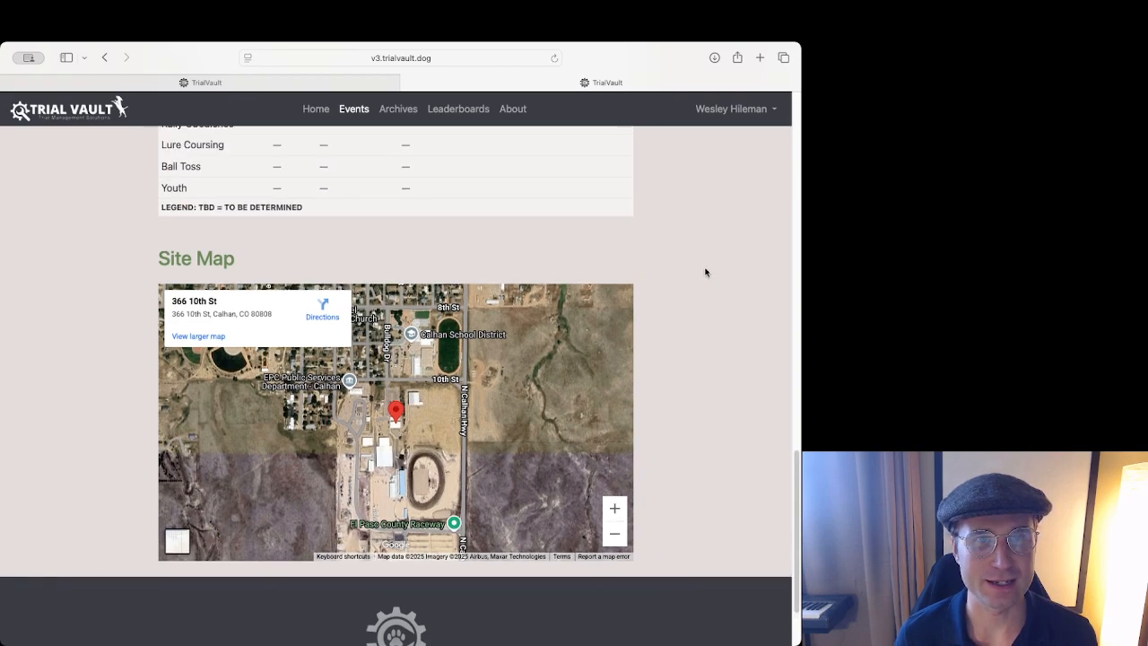
scroll(678, 271, down, 4)
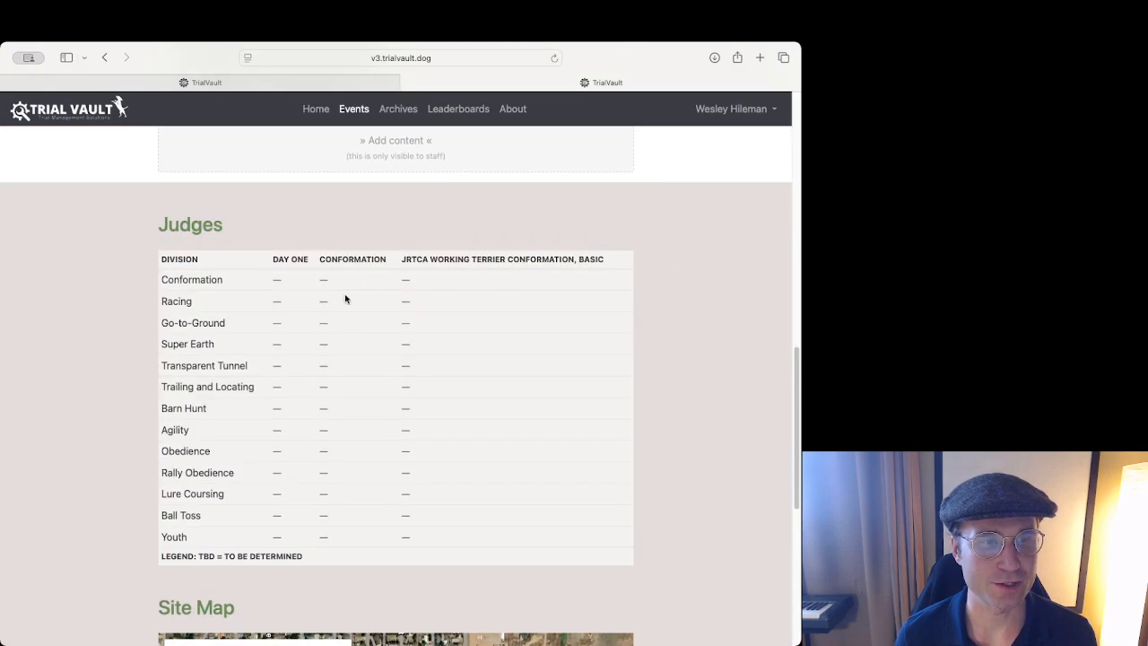
drag(274, 279, 540, 472)
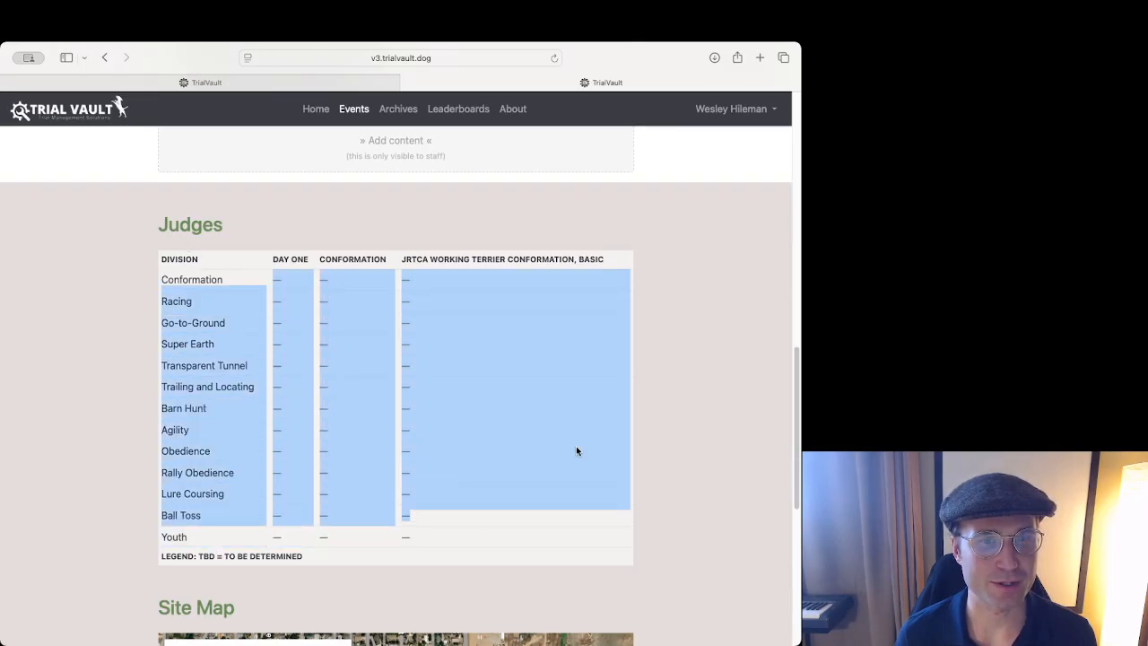
click(627, 319)
scroll(630, 316, up, 10)
scroll(630, 315, up, 6)
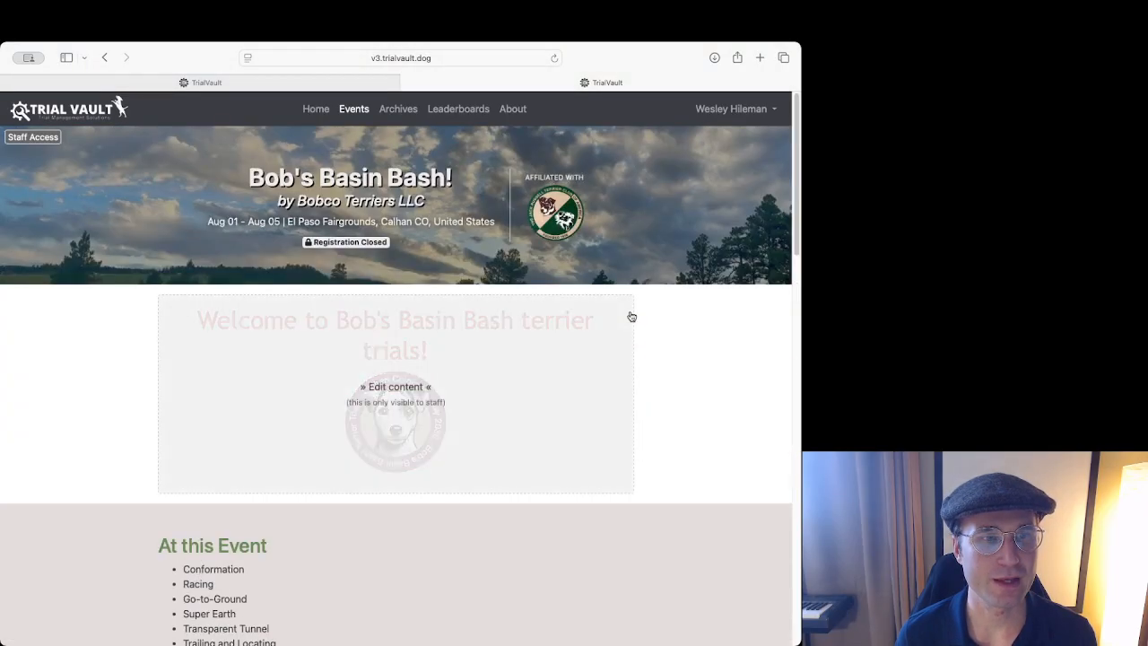
scroll(667, 328, down, 2)
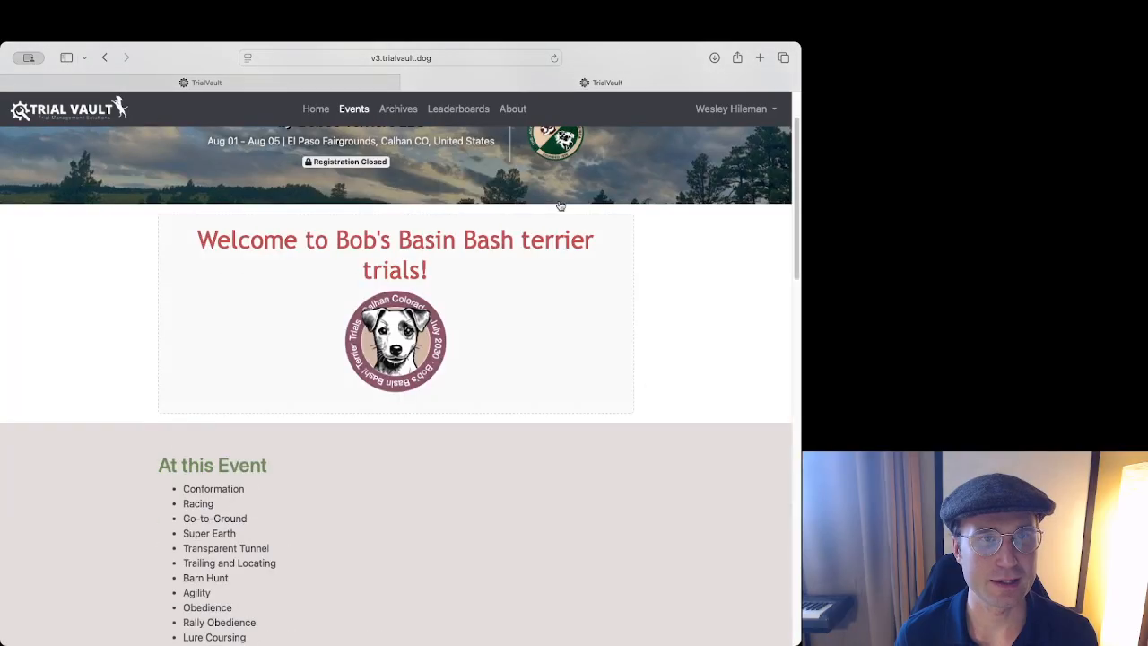
click(409, 83)
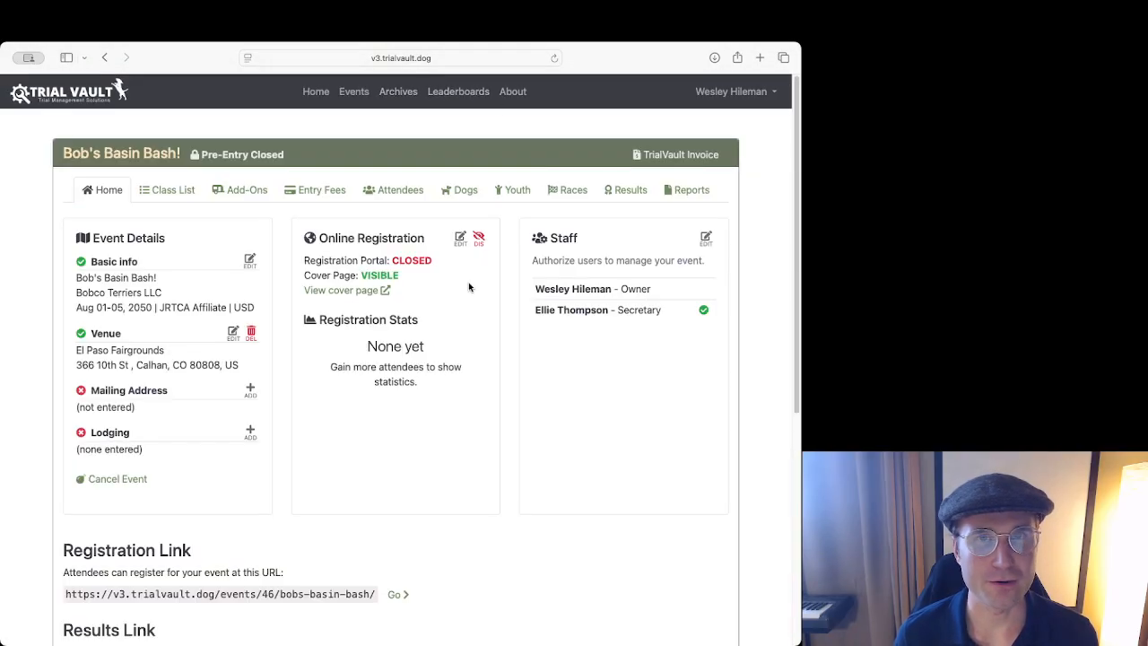